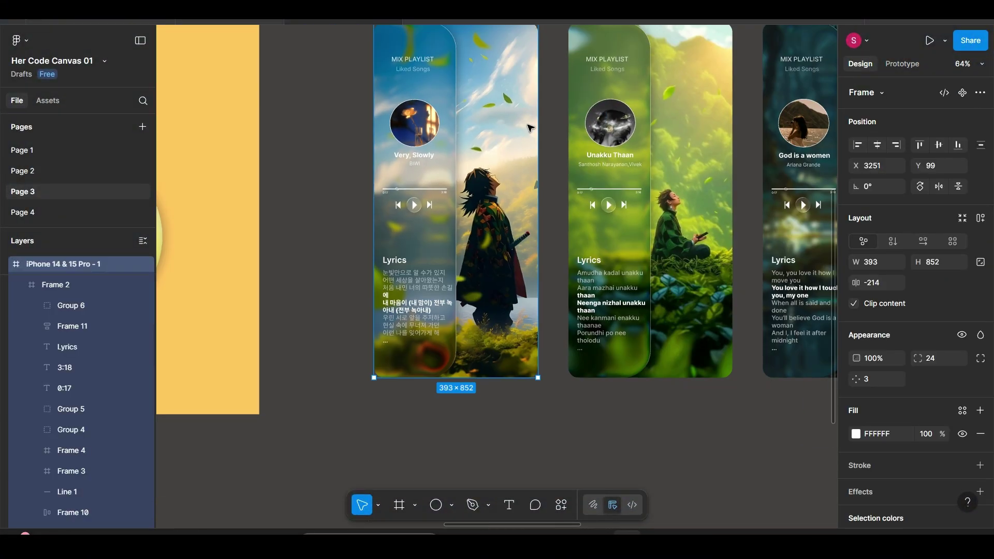
- Look over the three music player frames on Page 3 as the reference design
{"action": "scroll", "coordinate": [580, 167], "scroll_direction": "right", "scroll_amount": 2}
{"action": "left_click", "coordinate": [580, 167]}
{"action": "left_click", "coordinate": [759, 168]}
{"action": "left_click", "coordinate": [580, 164]}
{"action": "left_click", "coordinate": [382, 212]}
{"action": "left_click", "coordinate": [605, 248]}
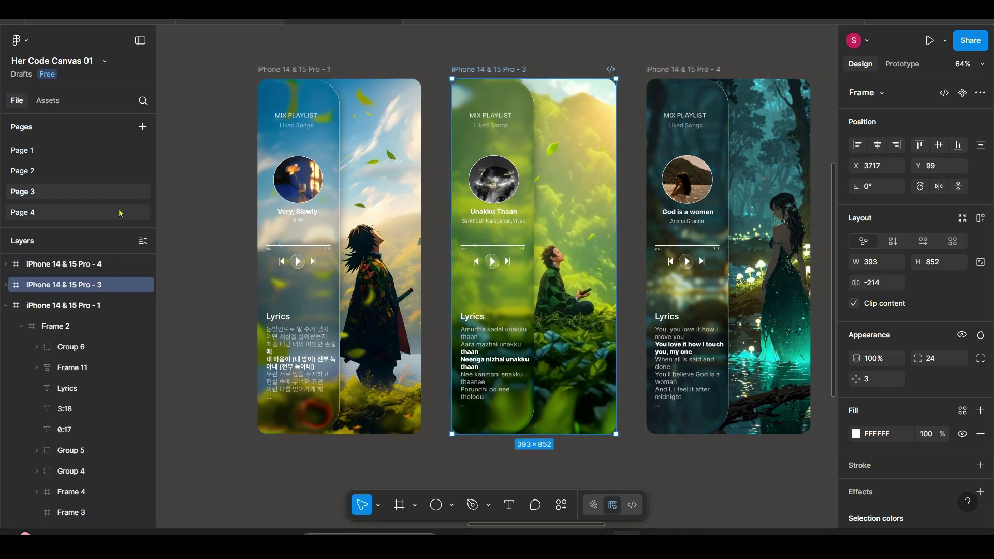
- Add an iPhone 16 frame in the empty canvas area of Page 4
{"action": "left_click", "coordinate": [119, 212]}
{"action": "scroll", "coordinate": [510, 230], "scroll_direction": "right", "scroll_amount": 15}
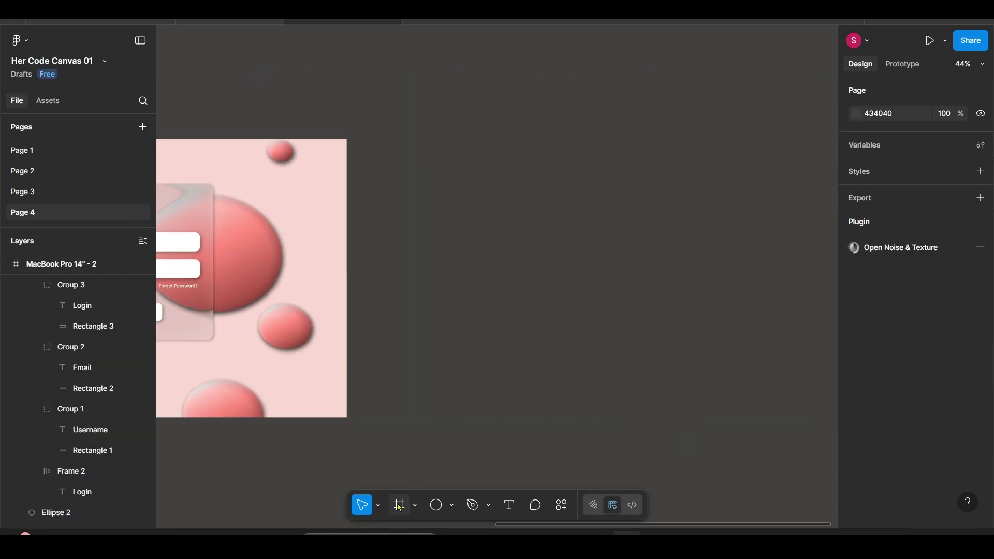
{"action": "left_click", "coordinate": [399, 506]}
{"action": "scroll", "coordinate": [574, 370], "scroll_direction": "right", "scroll_amount": 5}
{"action": "left_click", "coordinate": [868, 115]}
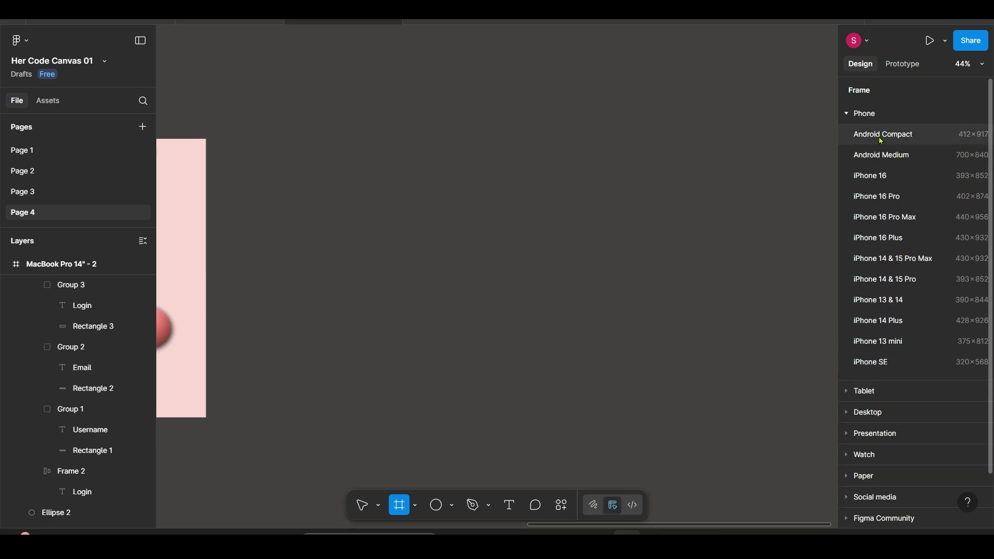
{"action": "left_click", "coordinate": [876, 173]}
{"action": "scroll", "coordinate": [492, 204], "scroll_direction": "up", "scroll_amount": 5}
{"action": "scroll", "coordinate": [493, 204], "scroll_direction": "down", "scroll_amount": 3}
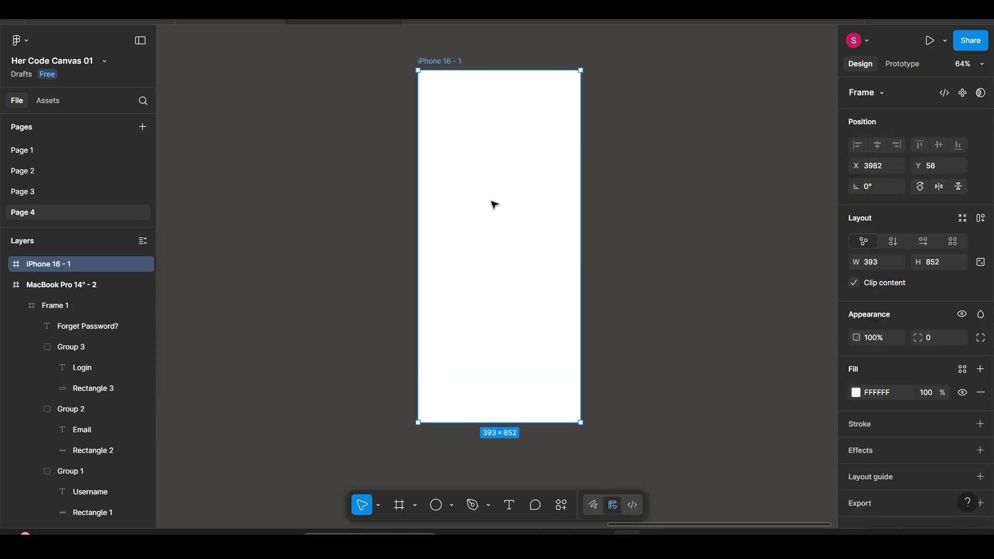
{"action": "scroll", "coordinate": [526, 105], "scroll_direction": "left", "scroll_amount": 1}
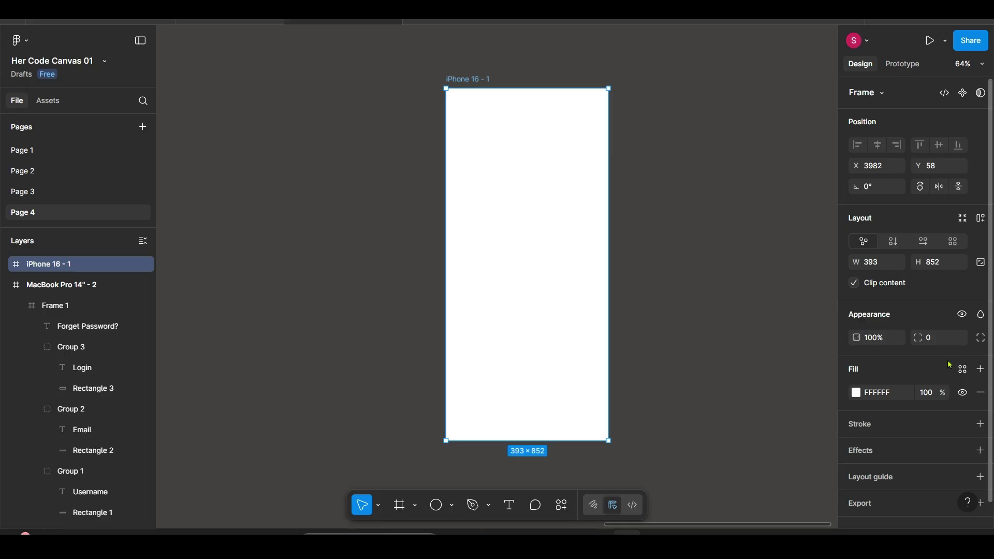
- Round the iPhone 16 frame's corners to a radius of 26 and move it to about X 3948, Y 80
{"action": "left_click_drag", "start_coordinate": [917, 340], "coordinate": [104, 331]}
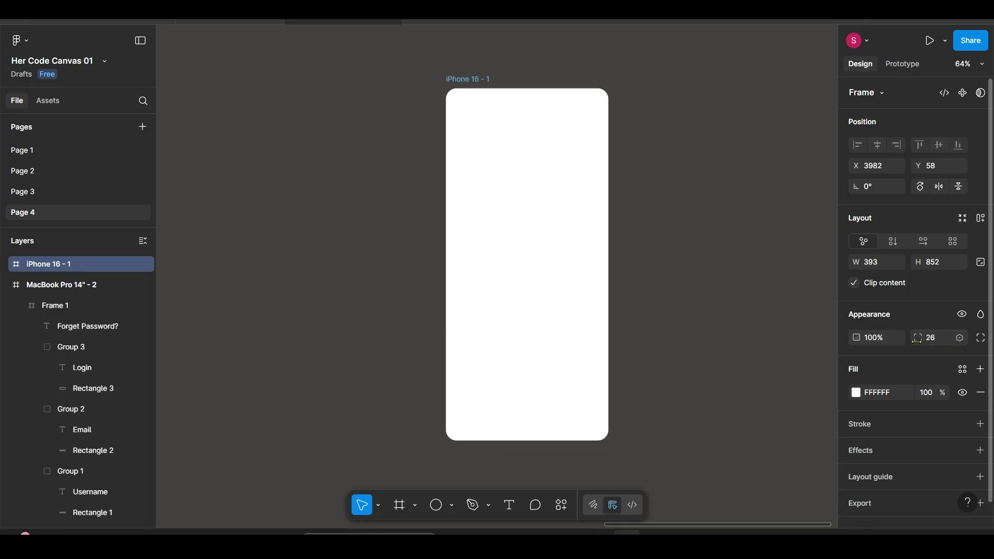
{"action": "left_click_drag", "start_coordinate": [512, 219], "coordinate": [497, 228]}
{"action": "scroll", "coordinate": [496, 228], "scroll_direction": "up", "scroll_amount": 2}
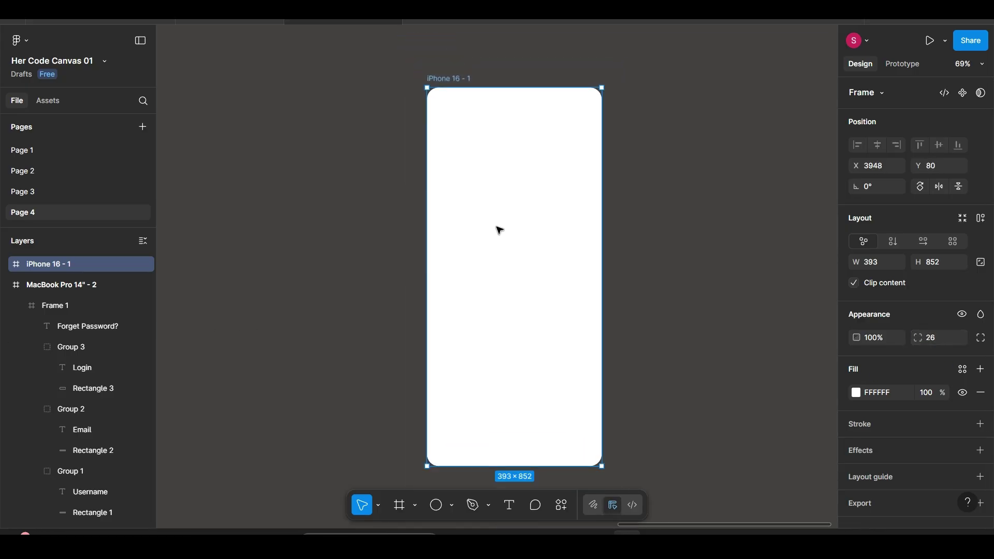
- Switch to Pinterest in the browser, find the image of hands with glowing butterflies and copy it
{"action": "left_click", "coordinate": [513, 542]}
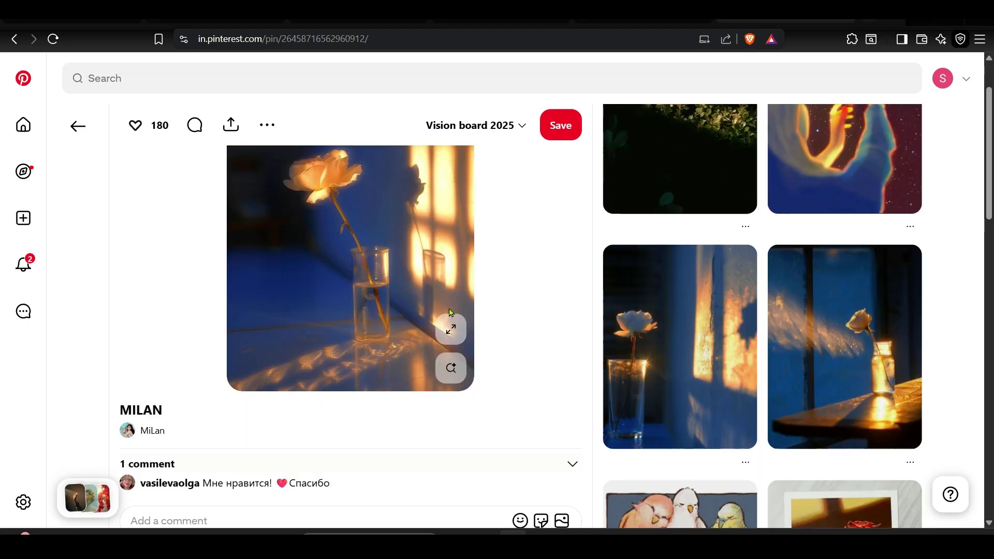
{"action": "scroll", "coordinate": [451, 312], "scroll_direction": "down", "scroll_amount": 8}
{"action": "scroll", "coordinate": [450, 313], "scroll_direction": "up", "scroll_amount": 2}
{"action": "scroll", "coordinate": [451, 314], "scroll_direction": "down", "scroll_amount": 11}
{"action": "left_click", "coordinate": [449, 314]}
{"action": "right_click", "coordinate": [375, 273]}
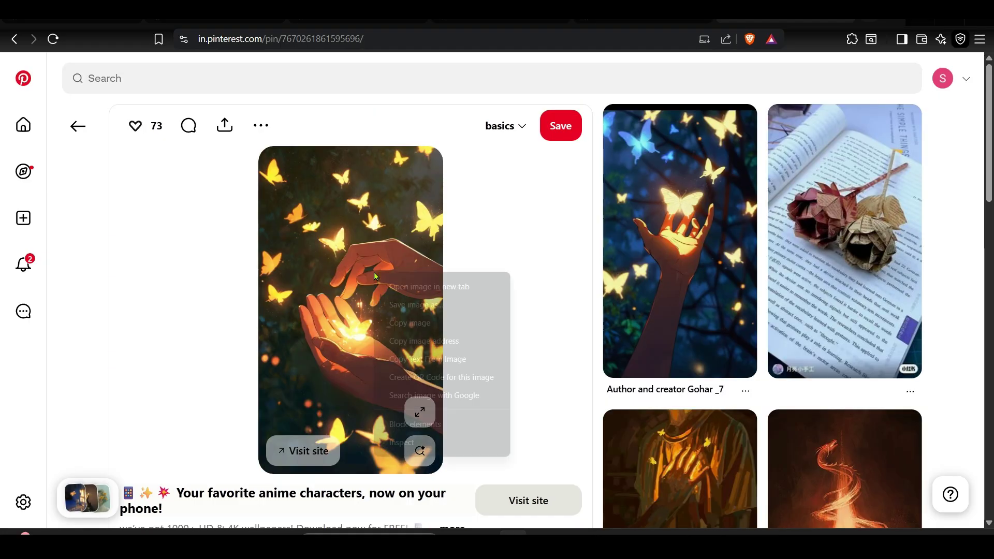
{"action": "left_click", "coordinate": [410, 322]}
- Switch back to Figma, paste the butterfly image into the iPhone 16 frame and scale it to 480 × 852 at X 0, Y 0
{"action": "key", "text": "alt+Tab"}
{"action": "key", "text": "ctrl+v"}
{"action": "scroll", "coordinate": [544, 208], "scroll_direction": "down", "scroll_amount": 3}
{"action": "left_click_drag", "start_coordinate": [415, 53], "coordinate": [479, 125]}
{"action": "left_click_drag", "start_coordinate": [578, 454], "coordinate": [591, 386]}
{"action": "left_click_drag", "start_coordinate": [513, 291], "coordinate": [506, 291]}
{"action": "scroll", "coordinate": [566, 280], "scroll_direction": "up", "scroll_amount": 4}
{"action": "scroll", "coordinate": [572, 278], "scroll_direction": "left", "scroll_amount": 1}
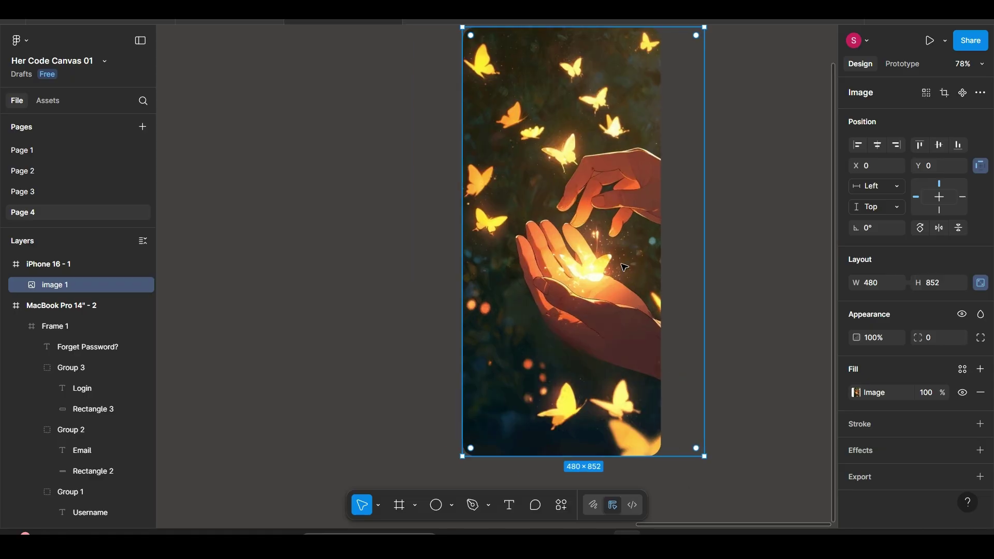
- Draw a 300 × 852 frame covering the left part of the iPhone frame and extending past its left edge
{"action": "left_click", "coordinate": [721, 270]}
{"action": "left_click", "coordinate": [400, 510]}
{"action": "scroll", "coordinate": [426, 56], "scroll_direction": "down", "scroll_amount": 1}
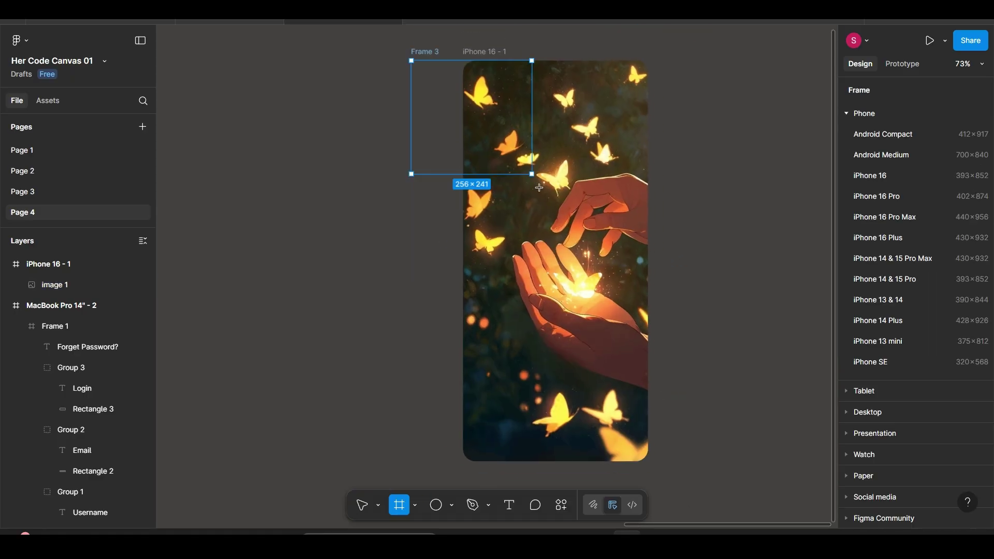
{"action": "left_click_drag", "start_coordinate": [544, 206], "coordinate": [551, 417]}
{"action": "left_click_drag", "start_coordinate": [553, 460], "coordinate": [552, 460]}
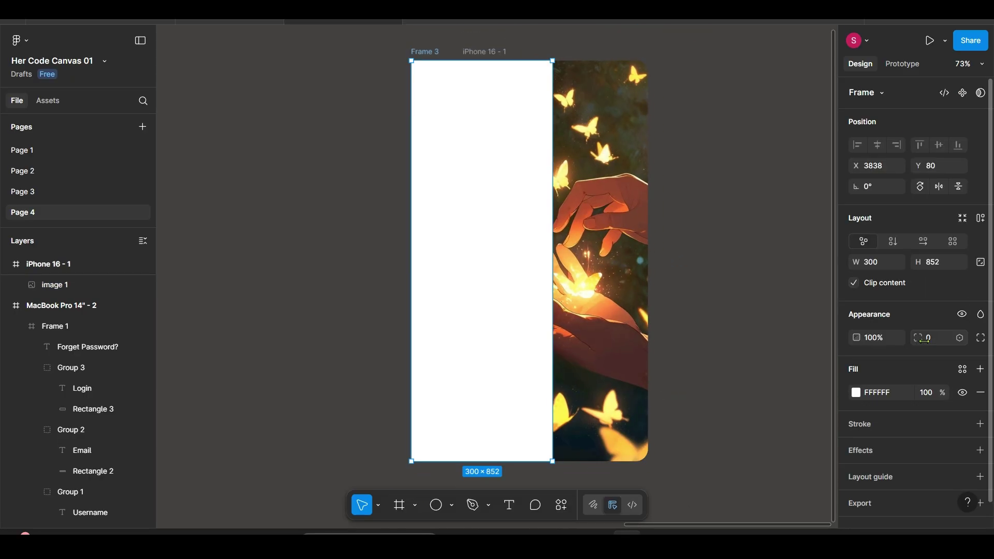
- Nest the new white frame inside the iPhone 16 frame and set its corner radius to 55
{"action": "left_click_drag", "start_coordinate": [221, 339], "coordinate": [277, 339]}
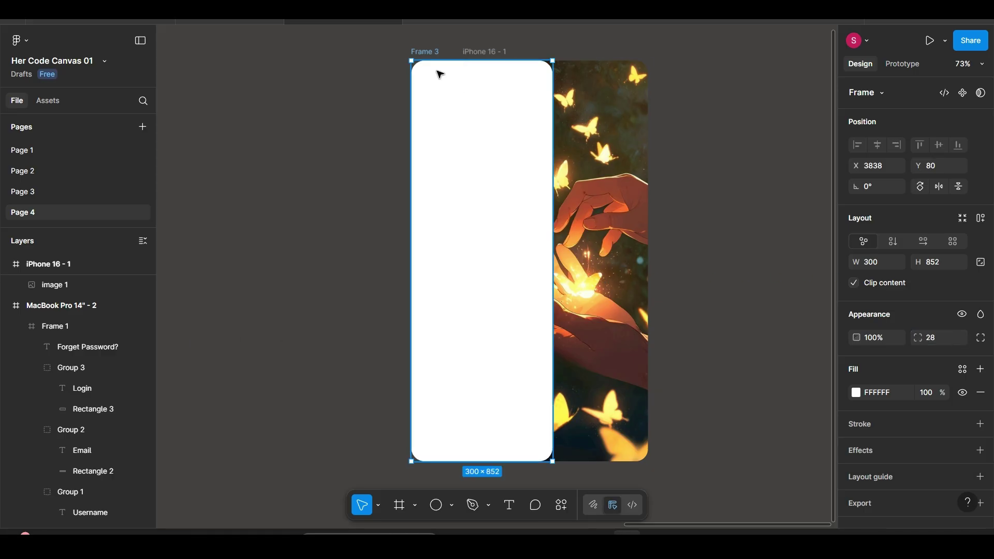
{"action": "scroll", "coordinate": [52, 311], "scroll_direction": "up", "scroll_amount": 1}
{"action": "left_click_drag", "start_coordinate": [91, 306], "coordinate": [100, 306]}
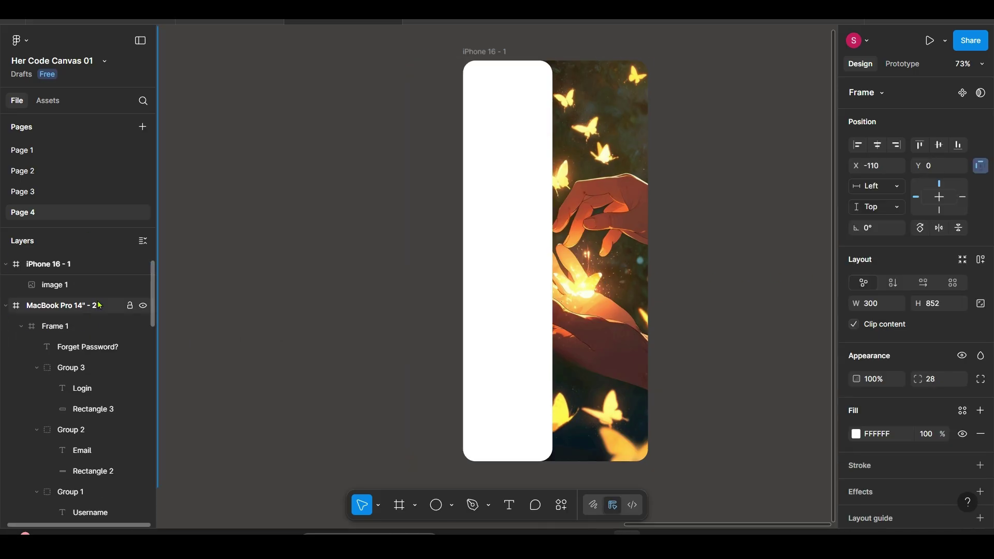
{"action": "left_click_drag", "start_coordinate": [499, 280], "coordinate": [708, 290]}
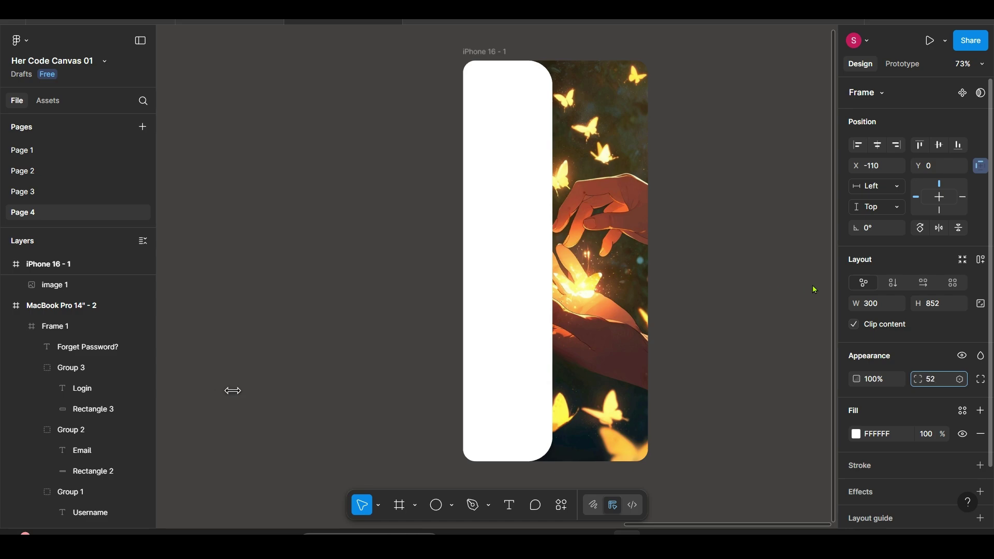
{"action": "left_click_drag", "start_coordinate": [820, 286], "coordinate": [927, 289]}
- Give the nested panel a 10% white fill and a Glass effect, adjusting its light angle, depth and frost
{"action": "left_click", "coordinate": [560, 303]}
{"action": "left_click_drag", "start_coordinate": [498, 286], "coordinate": [493, 286]}
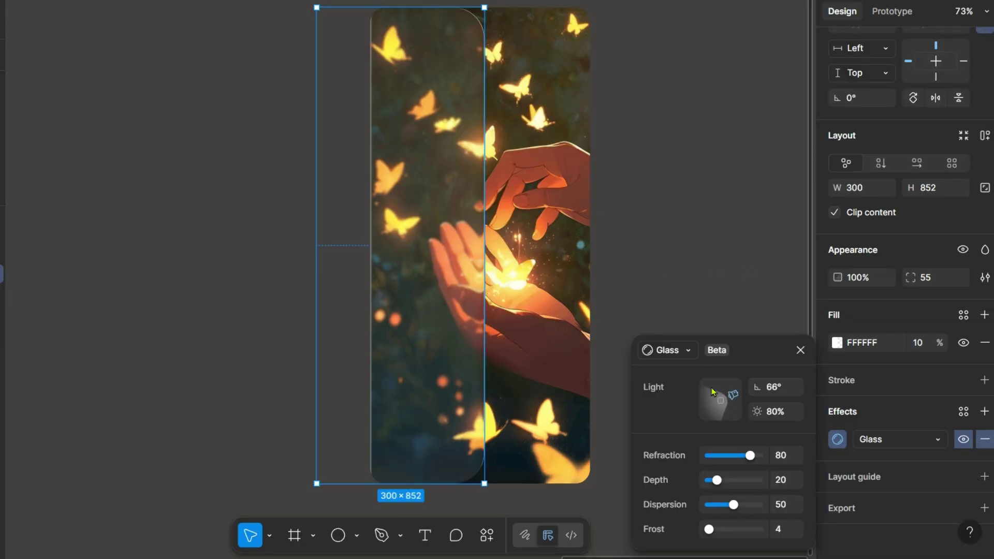
{"action": "left_click_drag", "start_coordinate": [742, 402], "coordinate": [713, 389]}
{"action": "left_click_drag", "start_coordinate": [437, 441], "coordinate": [442, 442]}
{"action": "left_click_drag", "start_coordinate": [716, 480], "coordinate": [772, 518]}
{"action": "left_click_drag", "start_coordinate": [709, 529], "coordinate": [713, 538]}
{"action": "left_click", "coordinate": [696, 304]}
{"action": "left_click", "coordinate": [591, 312]}
- Draw a circle of about 112 × 110 in the panel's upper part and add a white inside stroke at 30% opacity
{"action": "scroll", "coordinate": [591, 312], "scroll_direction": "down", "scroll_amount": 1}
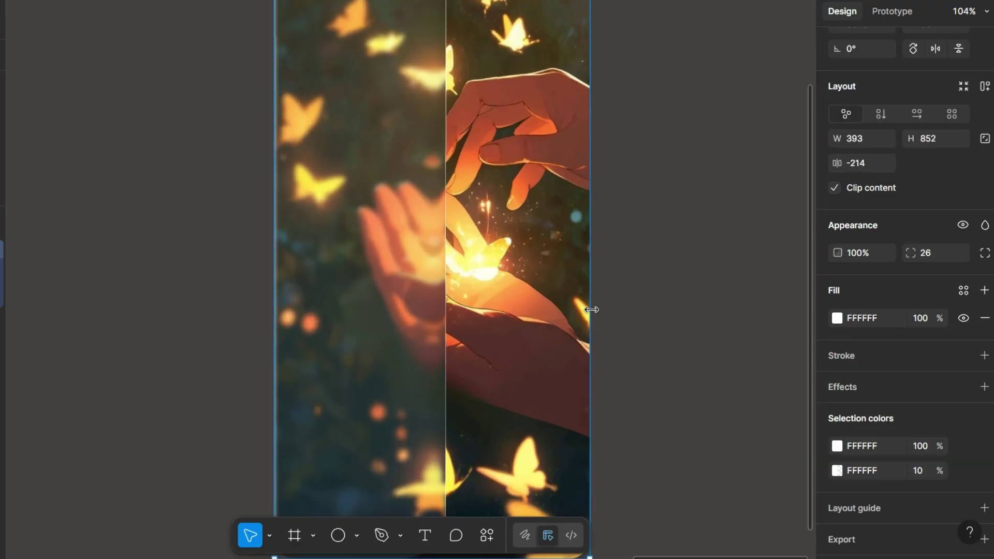
{"action": "left_click_drag", "start_coordinate": [406, 119], "coordinate": [465, 177]}
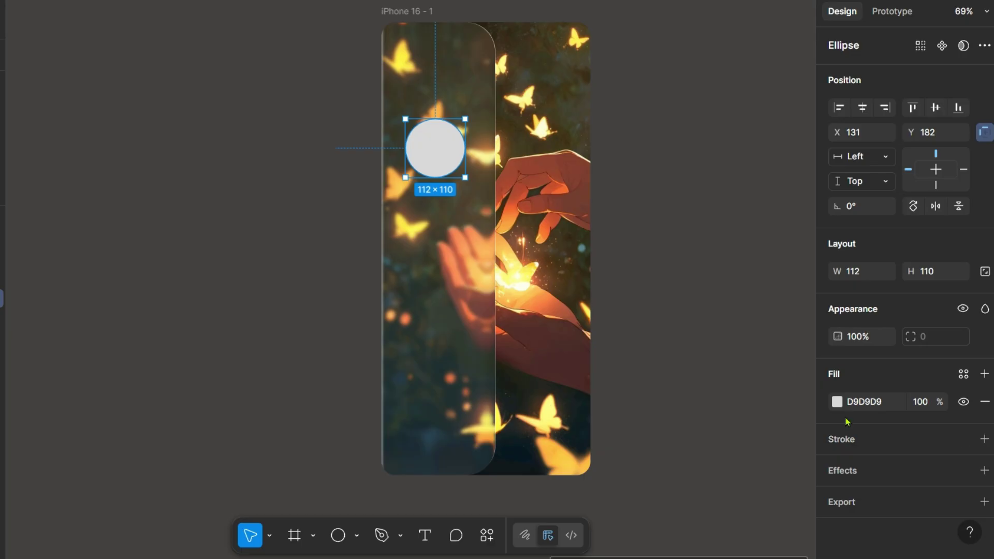
{"action": "left_click", "coordinate": [851, 438]}
{"action": "left_click", "coordinate": [688, 493]}
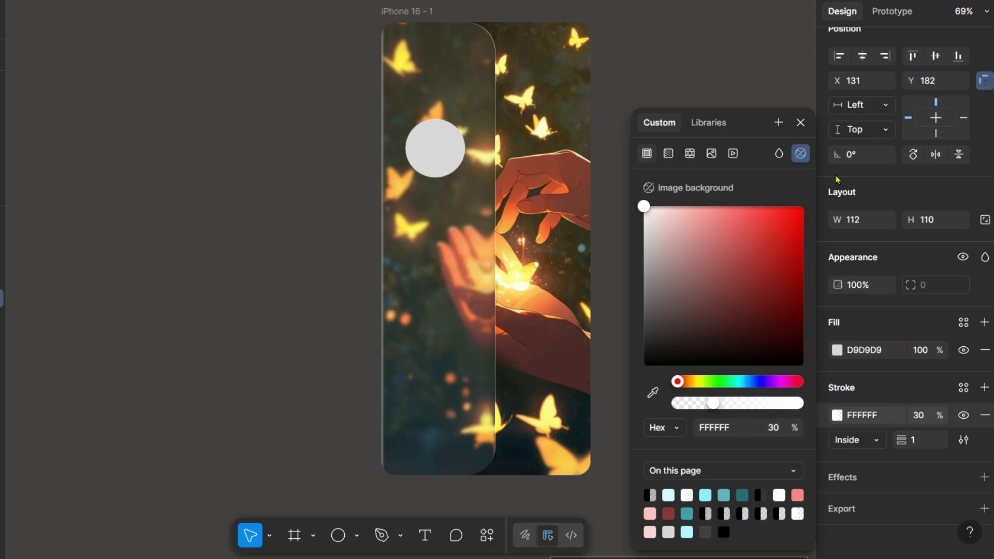
{"action": "left_click", "coordinate": [801, 123]}
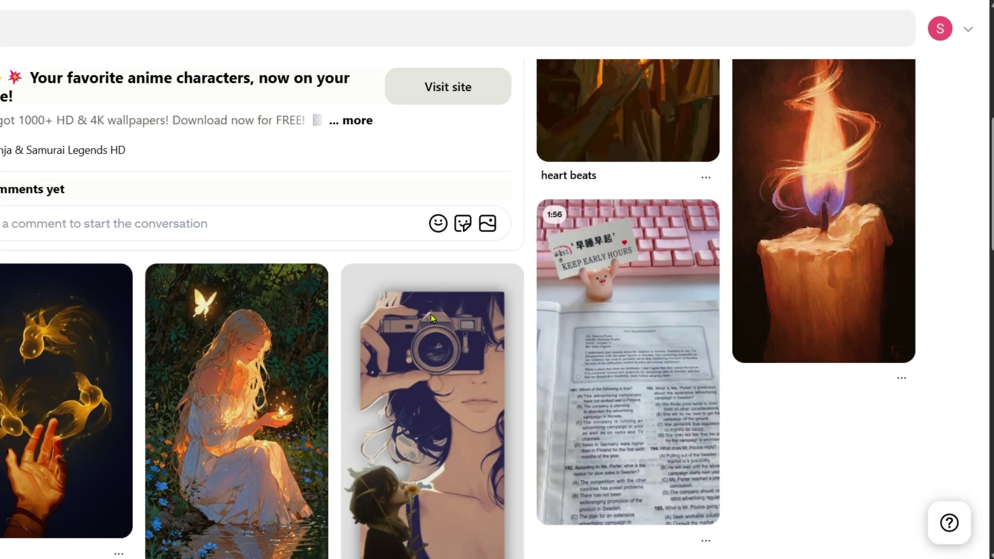
- Switch to Pinterest, open the painting of a hand holding an hourglass and copy the image
{"action": "scroll", "coordinate": [431, 314], "scroll_direction": "down", "scroll_amount": 2}
{"action": "right_click", "coordinate": [289, 270]}
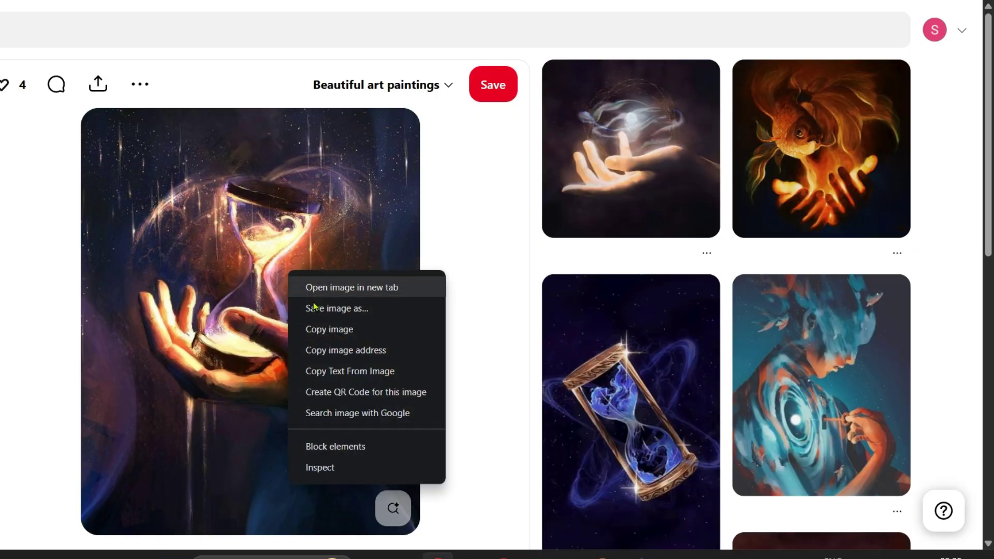
{"action": "left_click", "coordinate": [330, 329]}
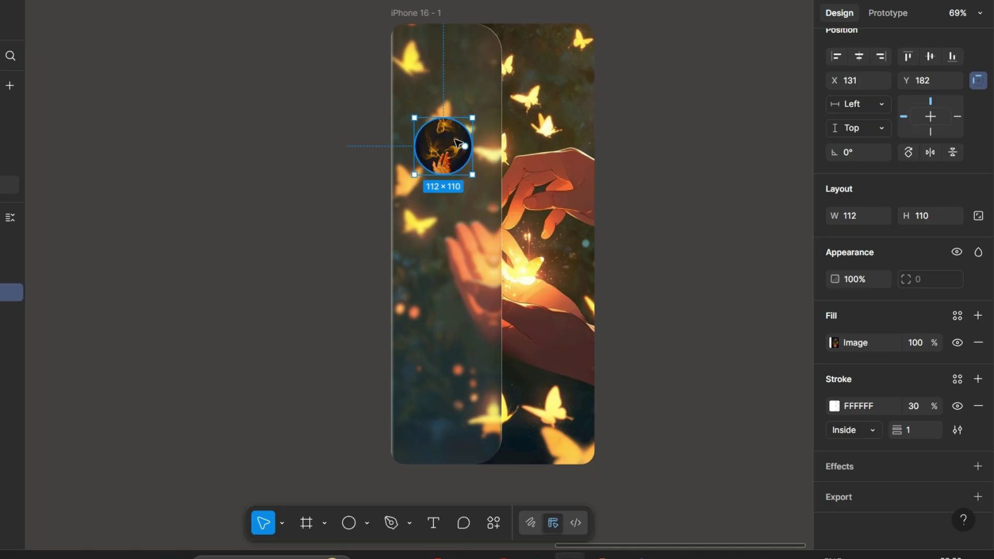
- Fill the circle in Figma with the copied hourglass image and raise its white stroke to 100% opacity
{"action": "key", "text": "ctrl+v"}
{"action": "scroll", "coordinate": [541, 119], "scroll_direction": "up", "scroll_amount": 4}
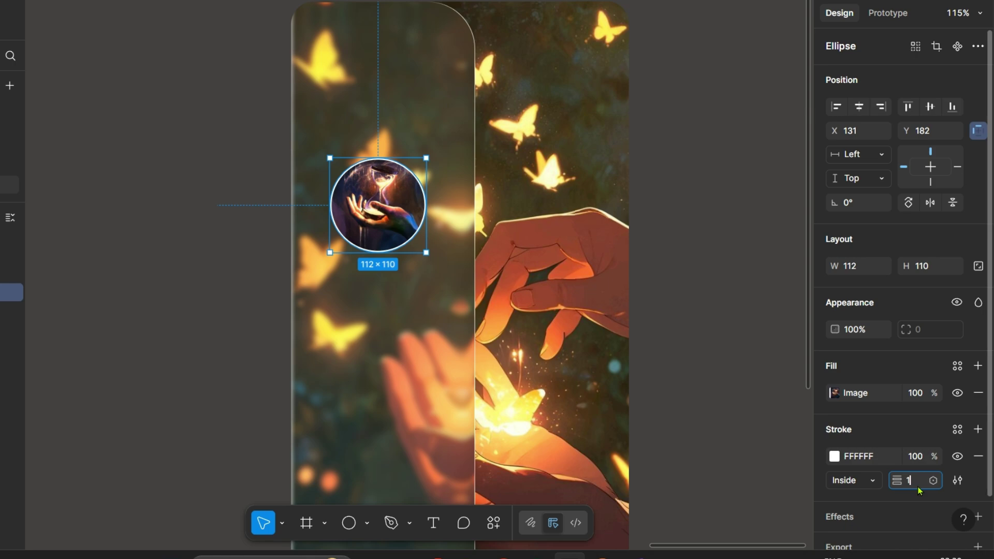
{"action": "left_click", "coordinate": [579, 312]}
{"action": "scroll", "coordinate": [579, 312], "scroll_direction": "down", "scroll_amount": 3}
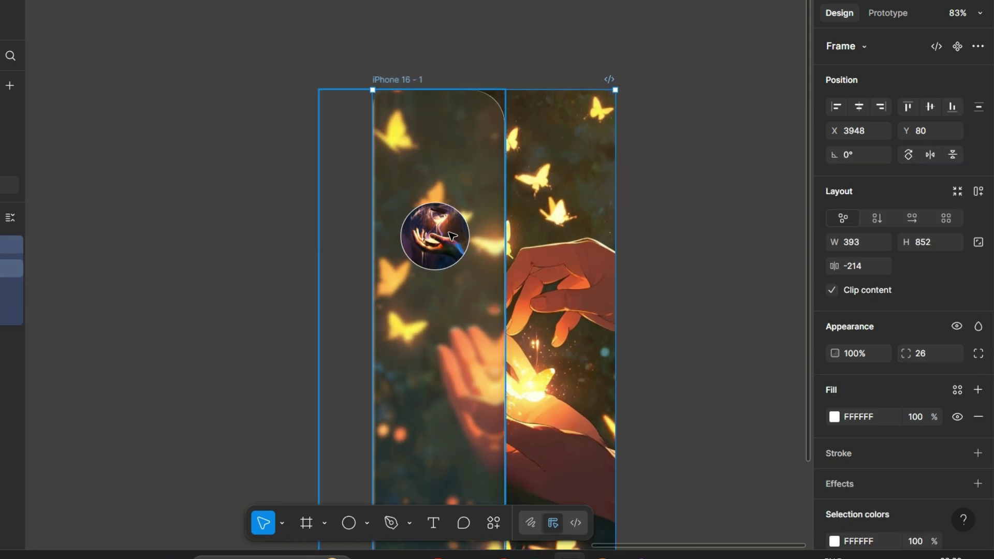
- Copy the playlist heading, song title and artist text from the first music player frame on Page 3
{"action": "scroll", "coordinate": [425, 305], "scroll_direction": "down", "scroll_amount": 2}
{"action": "left_click", "coordinate": [308, 300]}
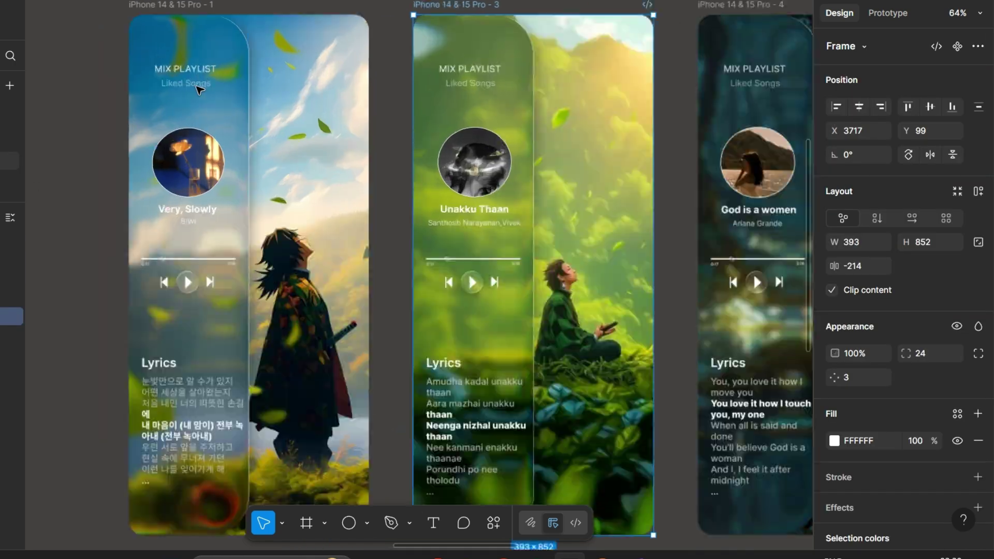
{"action": "scroll", "coordinate": [198, 89], "scroll_direction": "up", "scroll_amount": 5}
{"action": "left_click", "coordinate": [257, 5]}
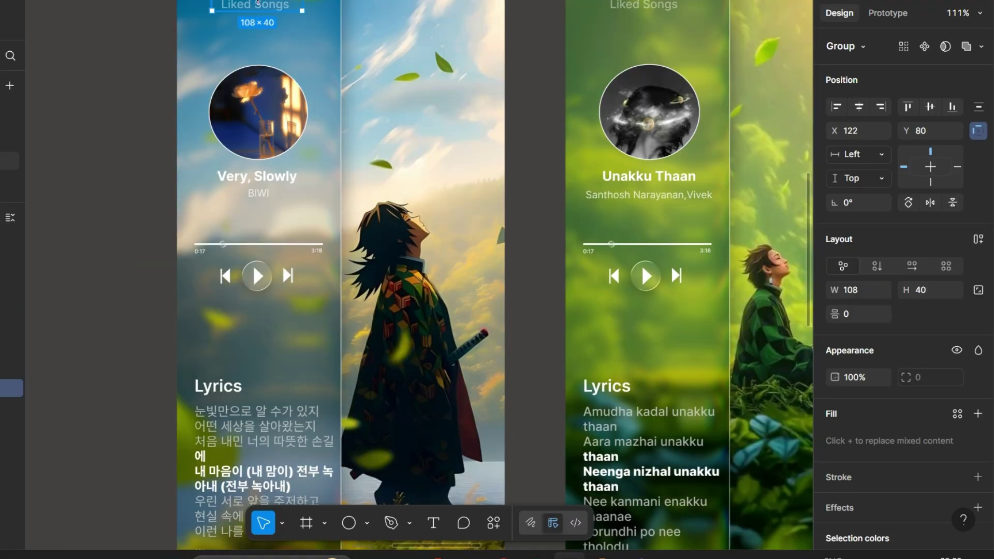
{"action": "left_click", "coordinate": [283, 189], "text": "shift"}
{"action": "left_click", "coordinate": [286, 121], "text": "shift"}
{"action": "scroll", "coordinate": [285, 121], "scroll_direction": "up", "scroll_amount": 3}
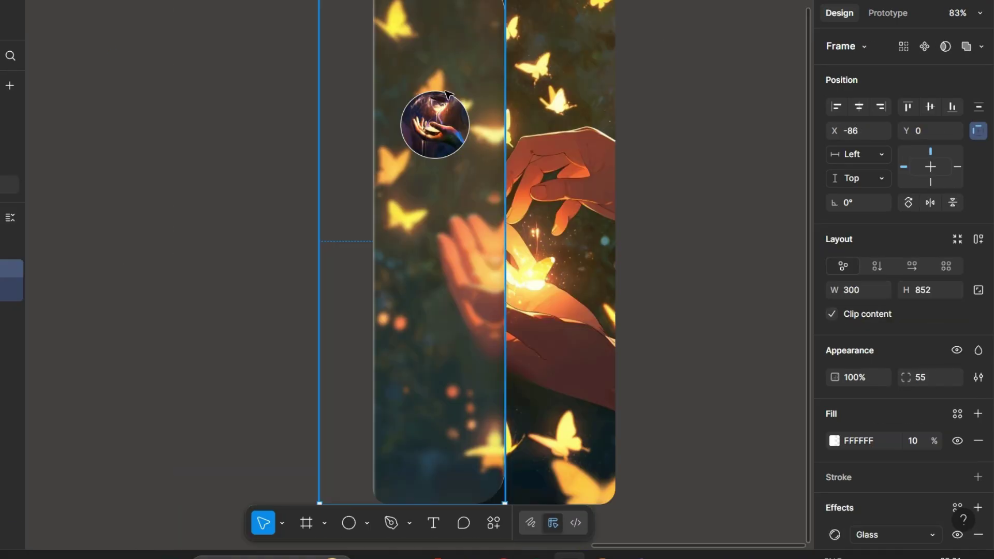
- Paste the copied texts into the glass panel on Page 4, scale them up proportionally and arrange them around the circle
{"action": "key", "text": "ctrl+v"}
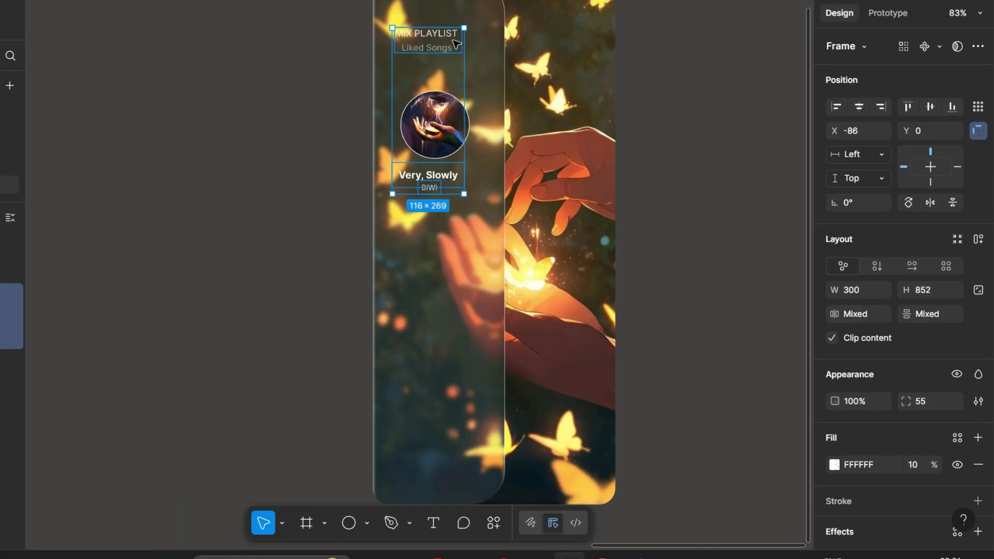
{"action": "left_click_drag", "start_coordinate": [460, 49], "coordinate": [488, 4]}
{"action": "key", "text": "k"}
{"action": "left_click_drag", "start_coordinate": [474, 41], "coordinate": [467, 77]}
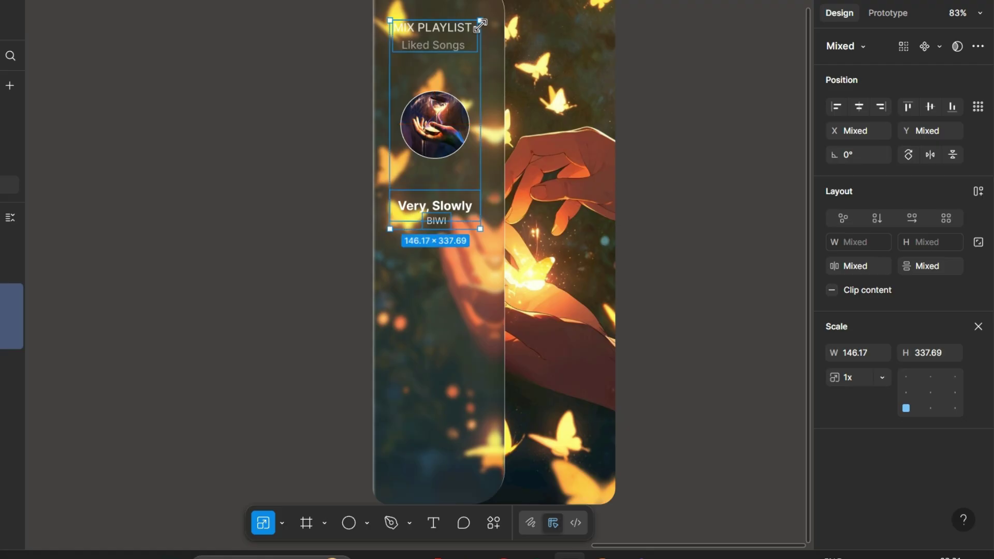
{"action": "left_click_drag", "start_coordinate": [481, 25], "coordinate": [457, 52]}
{"action": "left_click_drag", "start_coordinate": [457, 52], "coordinate": [457, 50]}
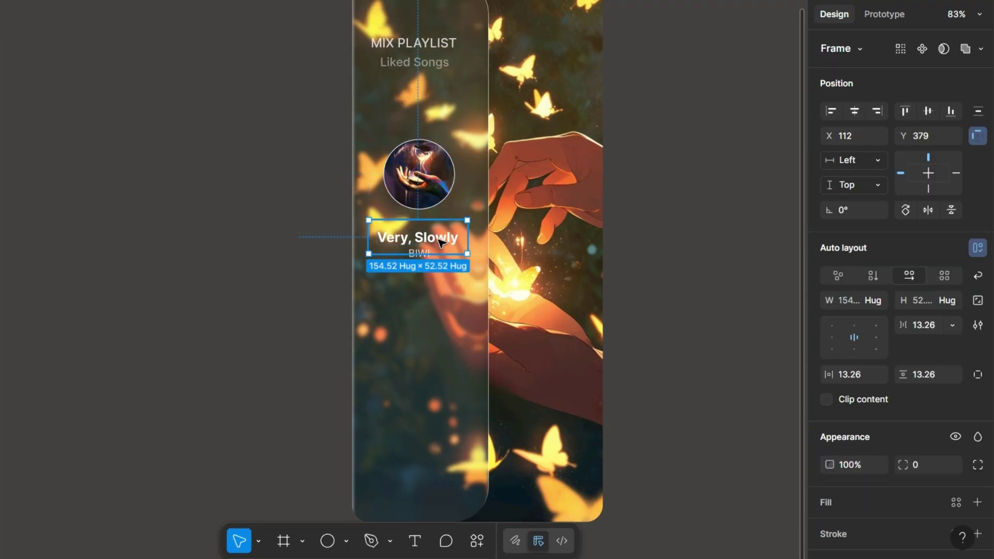
- Move the "Very, Slowly" title slightly up to separate it from the artist line
{"action": "left_click_drag", "start_coordinate": [437, 238], "coordinate": [439, 232]}
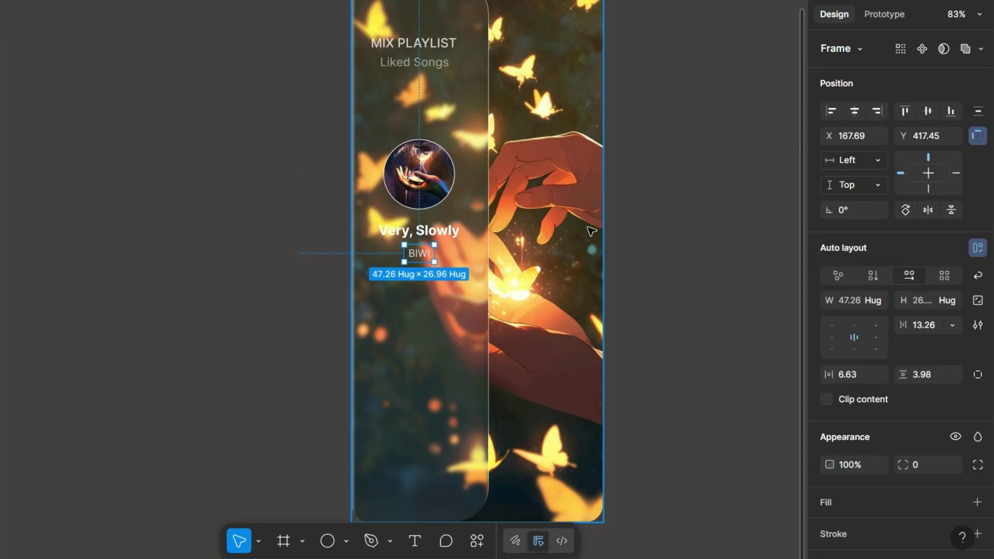
{"action": "left_click", "coordinate": [428, 257]}
{"action": "left_click", "coordinate": [589, 229]}
- Change the glass panel's fill to black 000000 at 10% opacity
{"action": "left_click", "coordinate": [463, 243]}
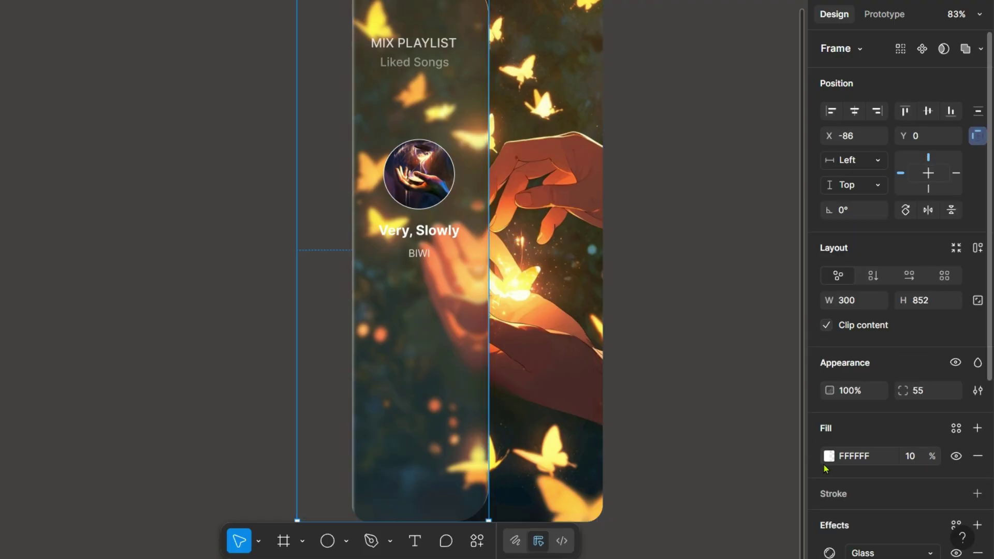
{"action": "left_click", "coordinate": [828, 457]}
{"action": "left_click", "coordinate": [647, 498]}
{"action": "left_click", "coordinate": [918, 456]}
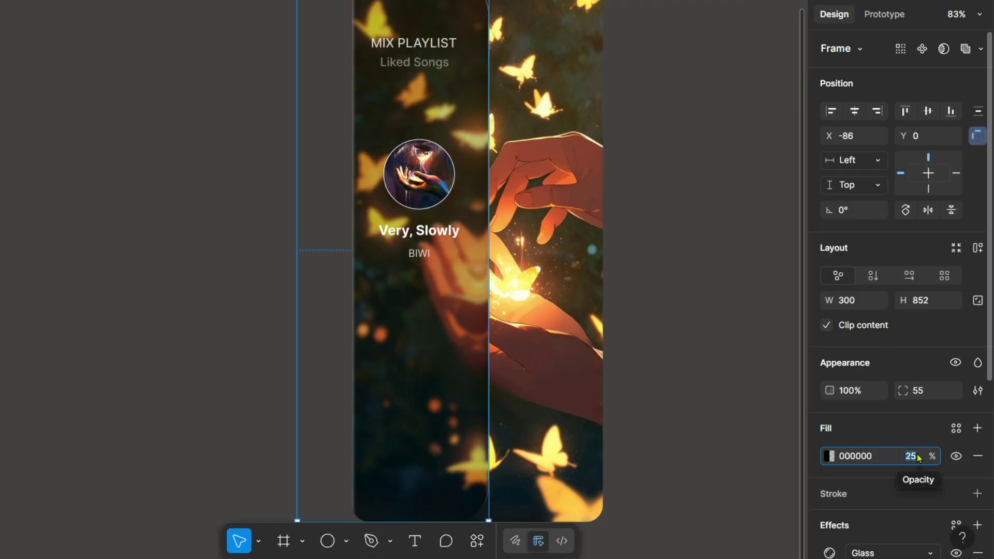
{"action": "type", "text": "10"}
{"action": "scroll", "coordinate": [621, 136], "scroll_direction": "down", "scroll_amount": 2}
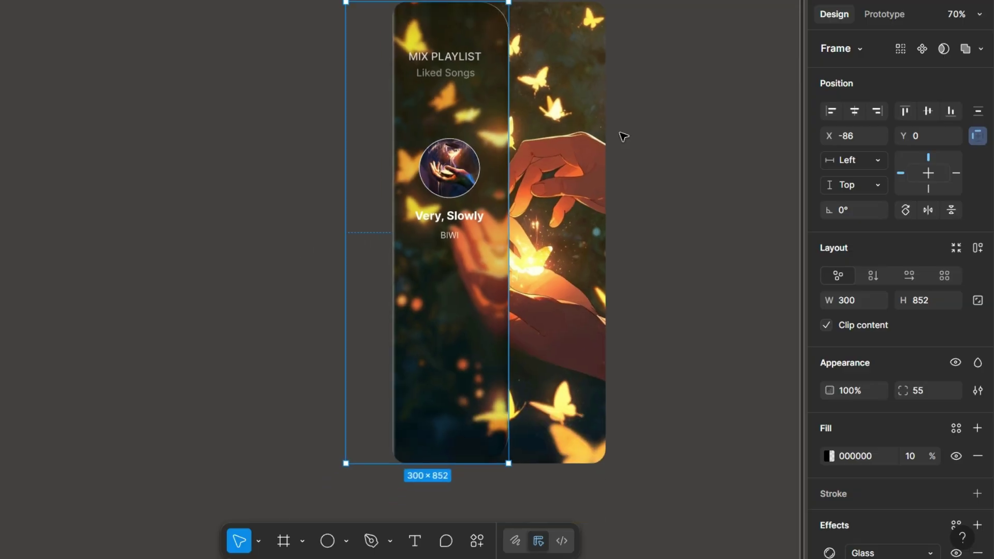
- Nudge the "Very, Slowly" title four steps to the right beneath the circle
{"action": "left_click", "coordinate": [460, 222]}
{"action": "key", "text": "Right"}
{"action": "key", "text": "Right"}
{"action": "key", "text": "Right"}
{"action": "key", "text": "Right"}
{"action": "left_click", "coordinate": [460, 238]}
{"action": "left_click", "coordinate": [681, 272]}
{"action": "scroll", "coordinate": [681, 273], "scroll_direction": "up", "scroll_amount": 4}
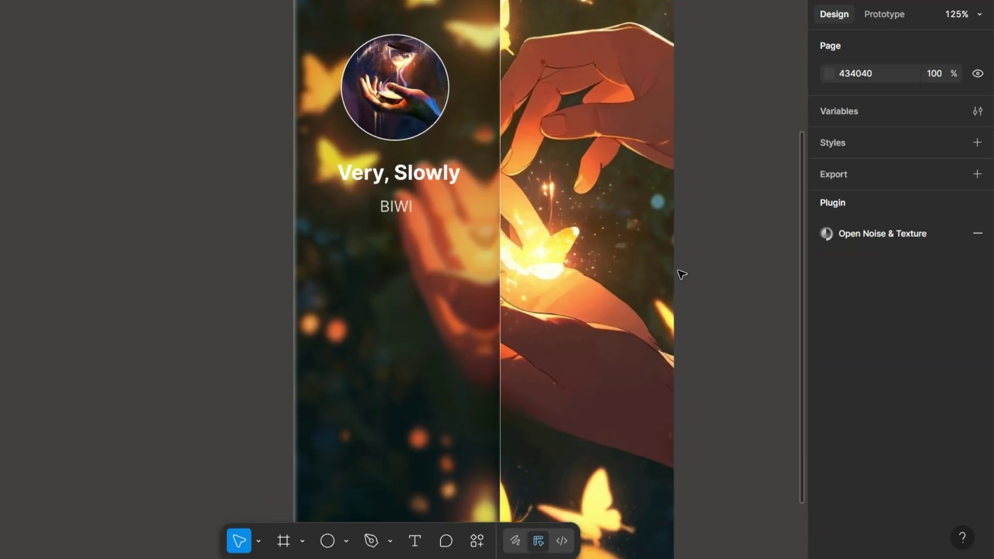
- Draw a horizontal progress line about 151 px long below the BIWI artist line and set its stroke weight to 3
{"action": "left_click", "coordinate": [292, 543]}
{"action": "key", "text": "l"}
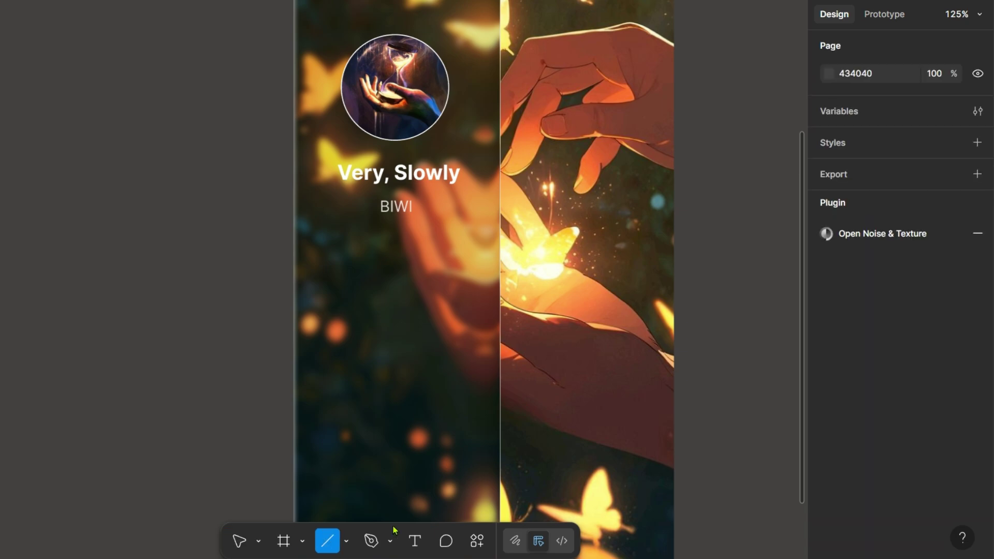
{"action": "mouse_move", "coordinate": [333, 256]}
{"action": "left_mouse_down"}
{"action": "mouse_move", "coordinate": [473, 268]}
{"action": "mouse_move", "coordinate": [474, 257]}
{"action": "left_mouse_up"}
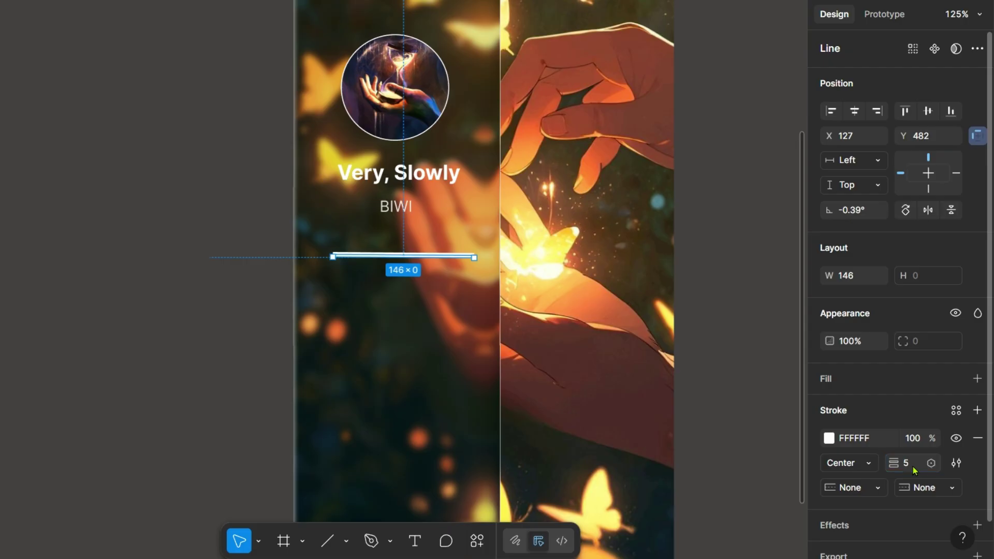
{"action": "type", "text": "3"}
{"action": "key", "text": "Return"}
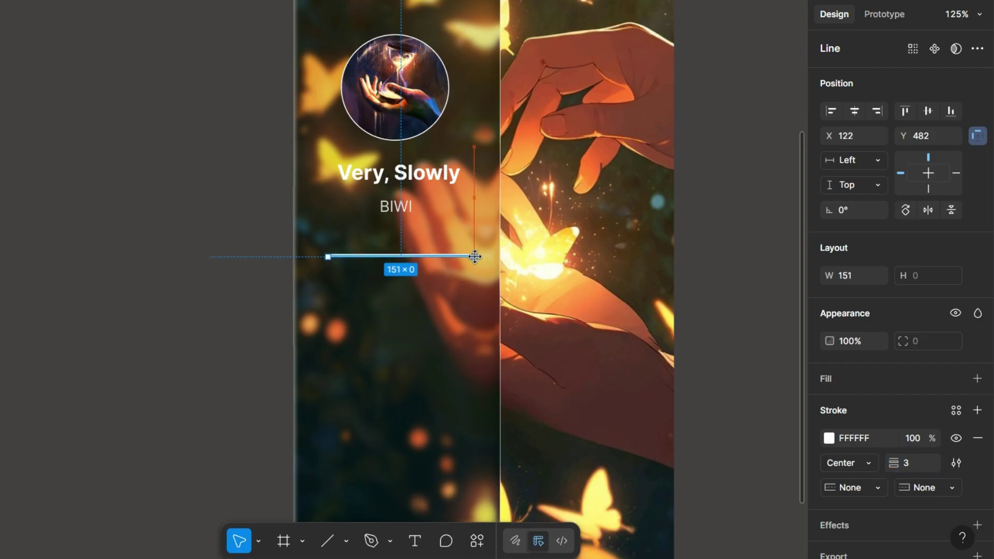
- Draw a small knob frame over the progress line, sized 17 × 17 with a corner radius of 50
{"action": "scroll", "coordinate": [371, 415], "scroll_direction": "up", "scroll_amount": 5}
{"action": "key", "text": "f"}
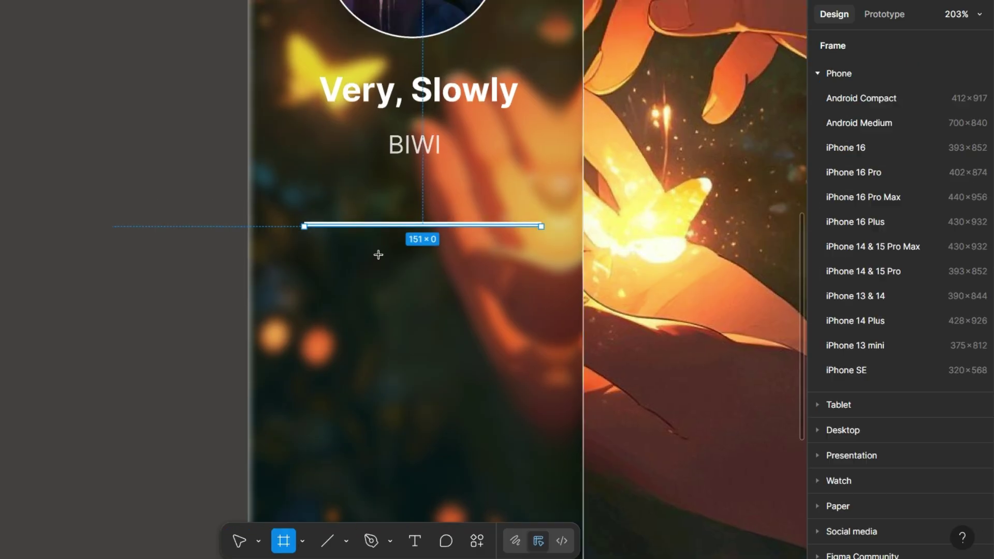
{"action": "left_click_drag", "start_coordinate": [349, 213], "coordinate": [378, 241]}
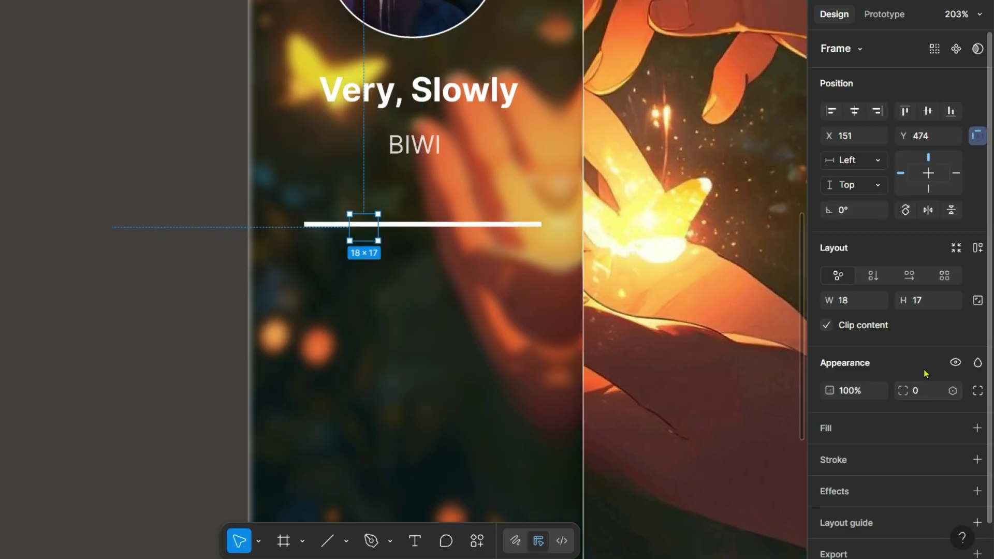
{"action": "left_click", "coordinate": [856, 303]}
{"action": "type", "text": "17"}
{"action": "key", "text": "Return"}
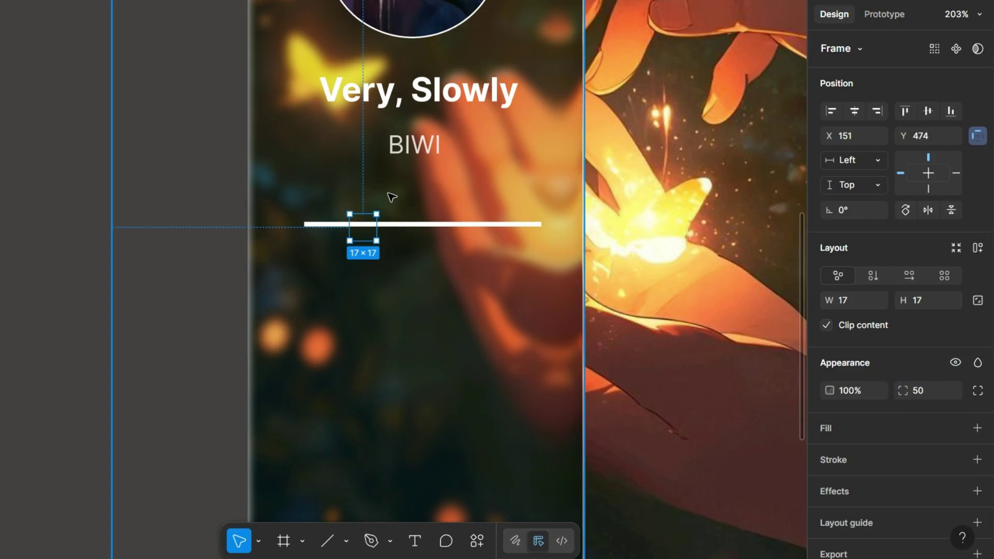
- Apply a Glass effect to the small knob and shift it slightly to sit on the progress line
{"action": "scroll", "coordinate": [879, 466], "scroll_direction": "down", "scroll_amount": 2}
{"action": "left_click", "coordinate": [977, 450]}
{"action": "left_click", "coordinate": [689, 399]}
{"action": "left_click", "coordinate": [666, 492]}
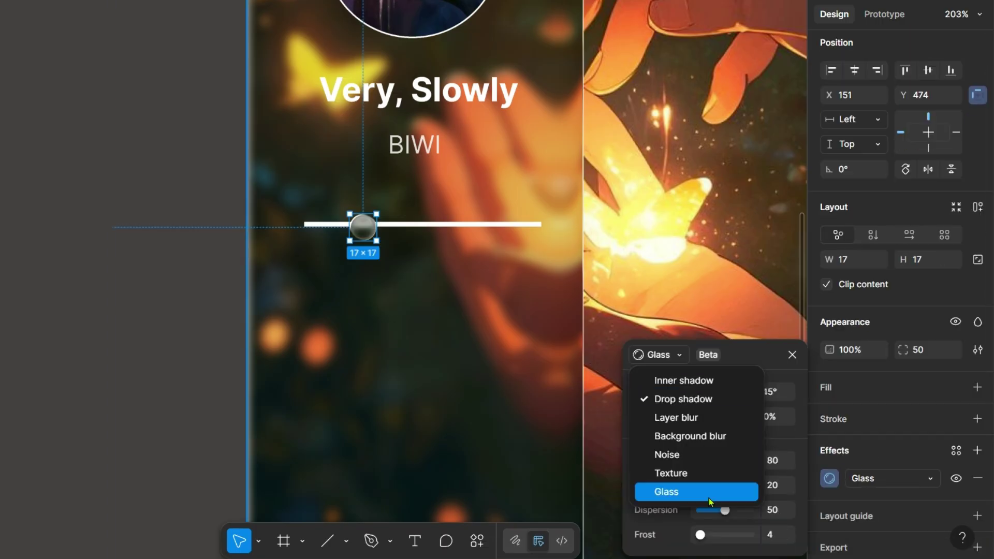
{"action": "left_click_drag", "start_coordinate": [369, 232], "coordinate": [371, 230]}
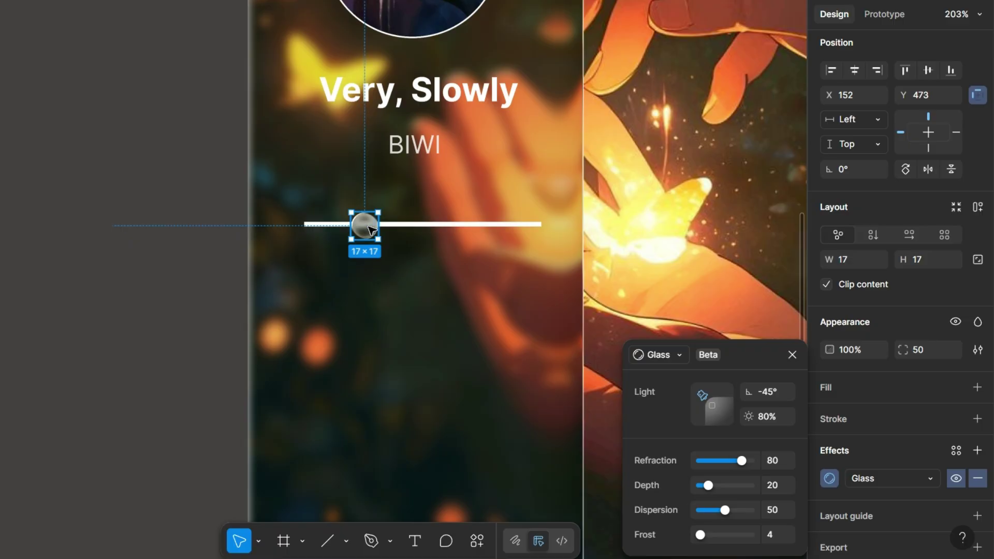
- Set the knob's Glass effect to refraction 100, depth 2, dispersion 96 and frost 3
{"action": "left_click_drag", "start_coordinate": [708, 485], "coordinate": [754, 484]}
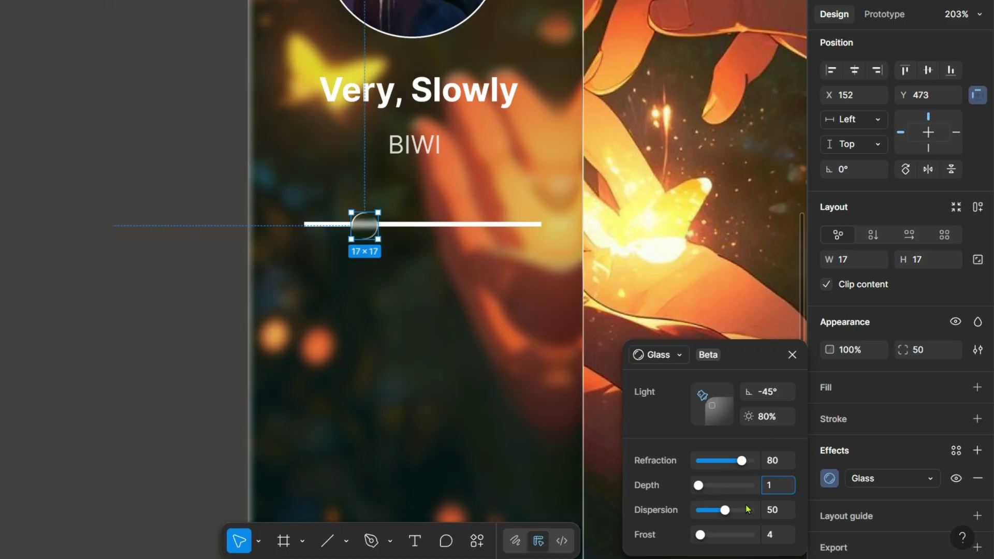
{"action": "left_click_drag", "start_coordinate": [704, 538], "coordinate": [702, 539]}
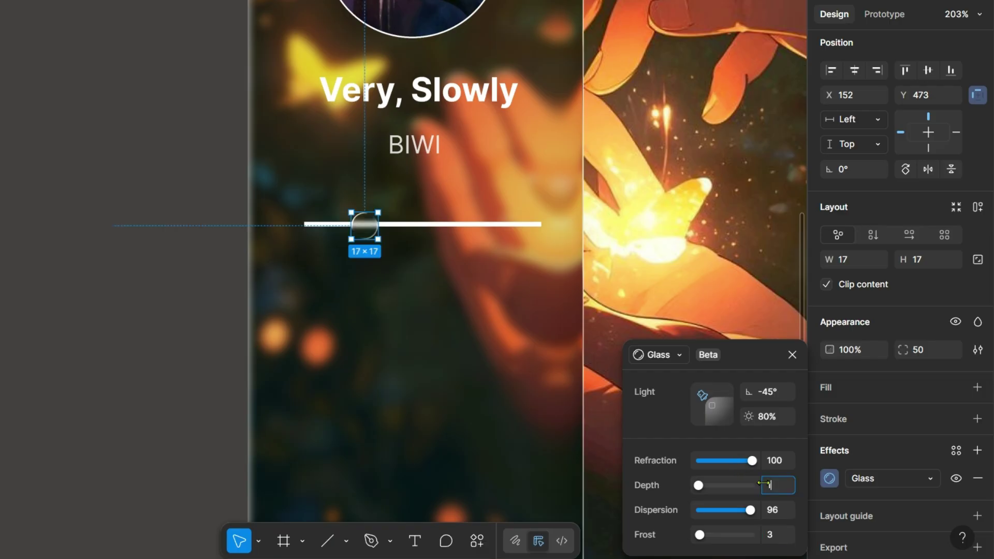
{"action": "left_click", "coordinate": [437, 271]}
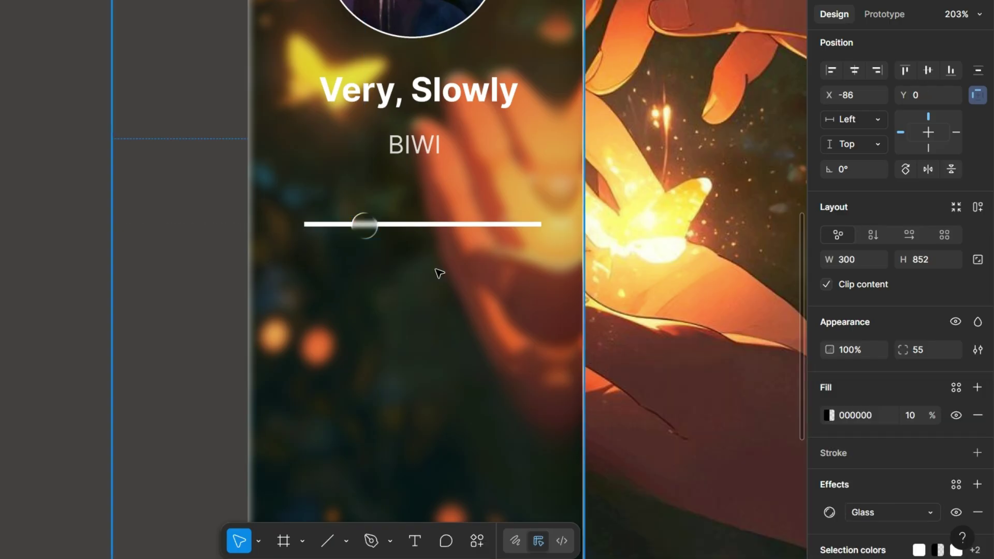
{"action": "left_click", "coordinate": [366, 226]}
{"action": "left_click", "coordinate": [830, 478]}
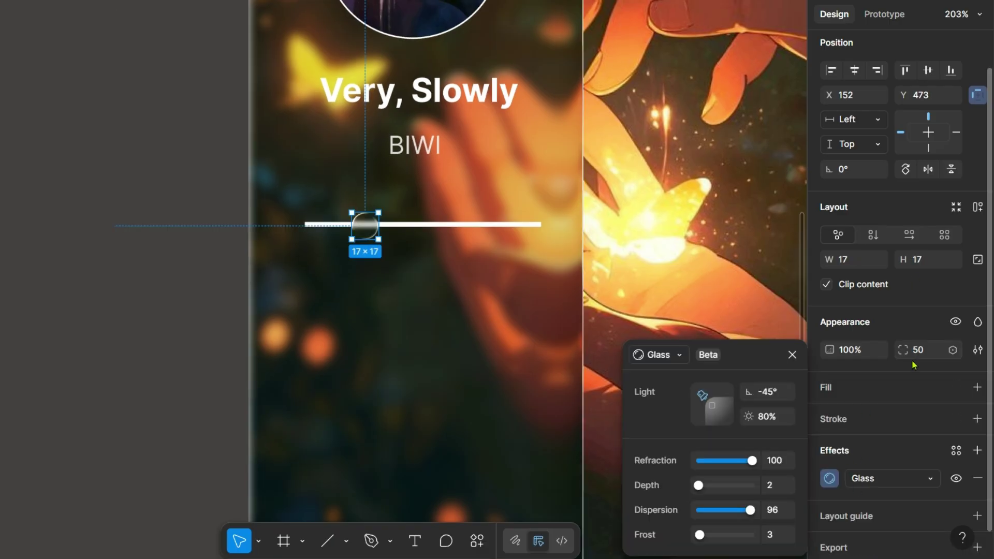
- Fill the knob with white FFFFFF at 12% opacity and resize it to 16 × 16
{"action": "left_click", "coordinate": [855, 385]}
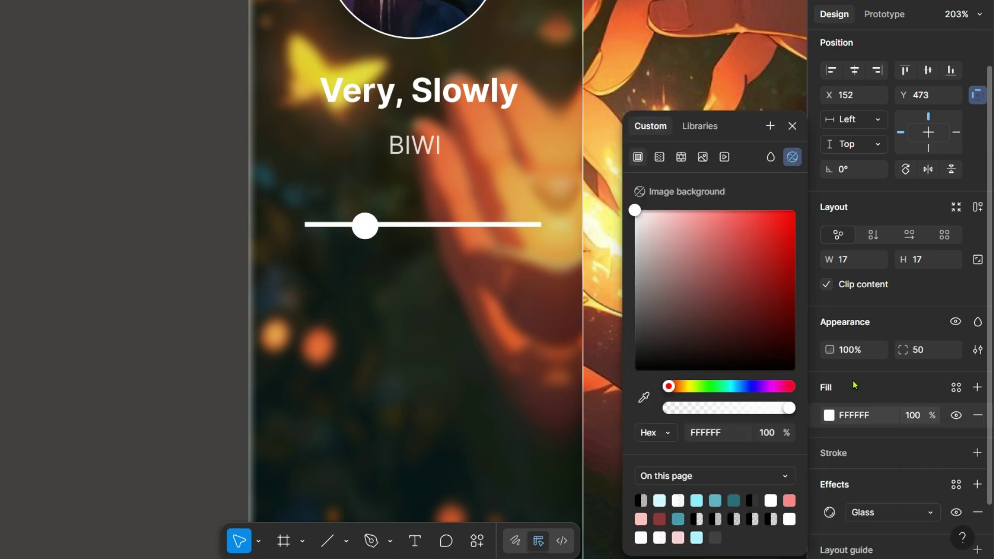
{"action": "left_click", "coordinate": [925, 416]}
{"action": "type", "text": "12"}
{"action": "key", "text": "Return"}
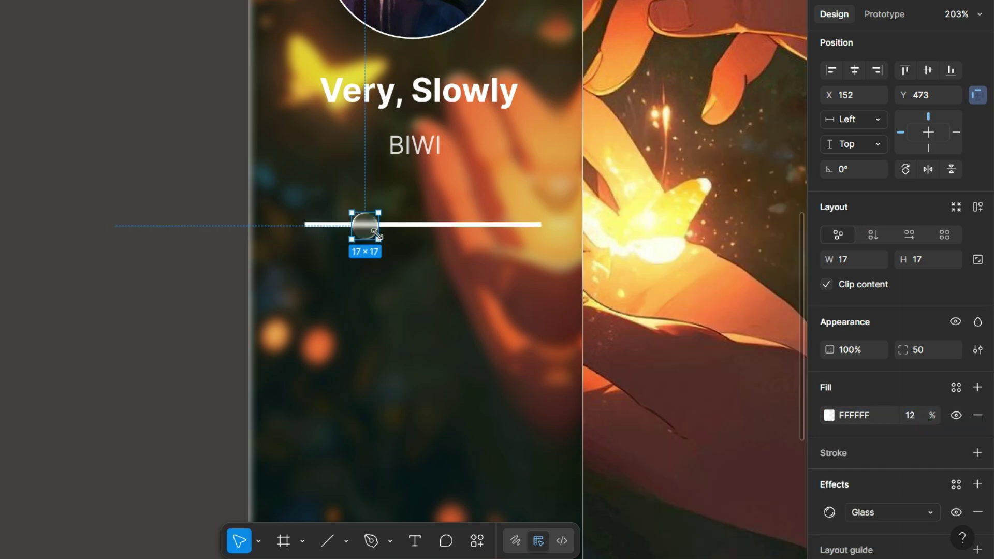
{"action": "left_click", "coordinate": [858, 261]}
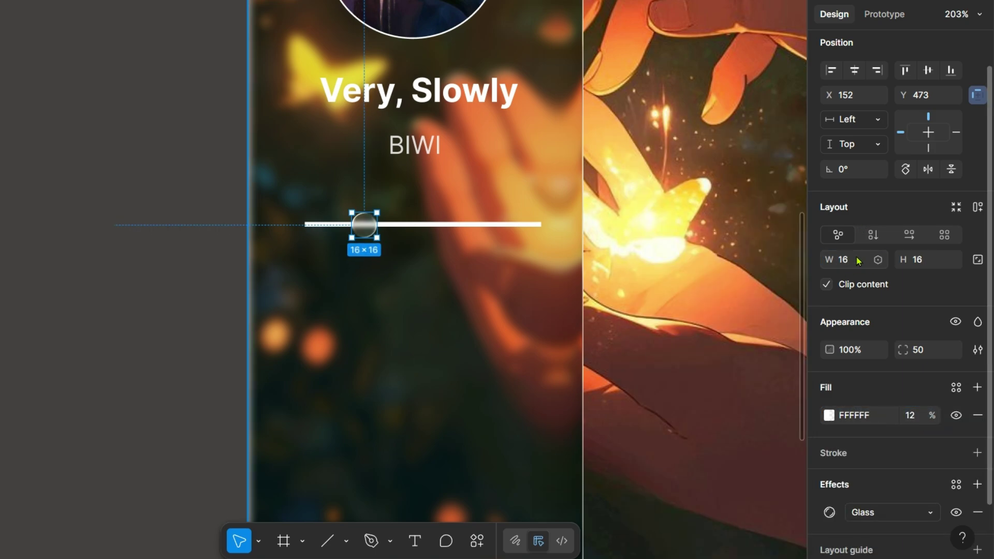
- Draw a frame for the play button below the progress line and make it 40 × 40
{"action": "left_click", "coordinate": [527, 282]}
{"action": "left_click", "coordinate": [279, 543]}
{"action": "left_click_drag", "start_coordinate": [384, 271], "coordinate": [448, 328]}
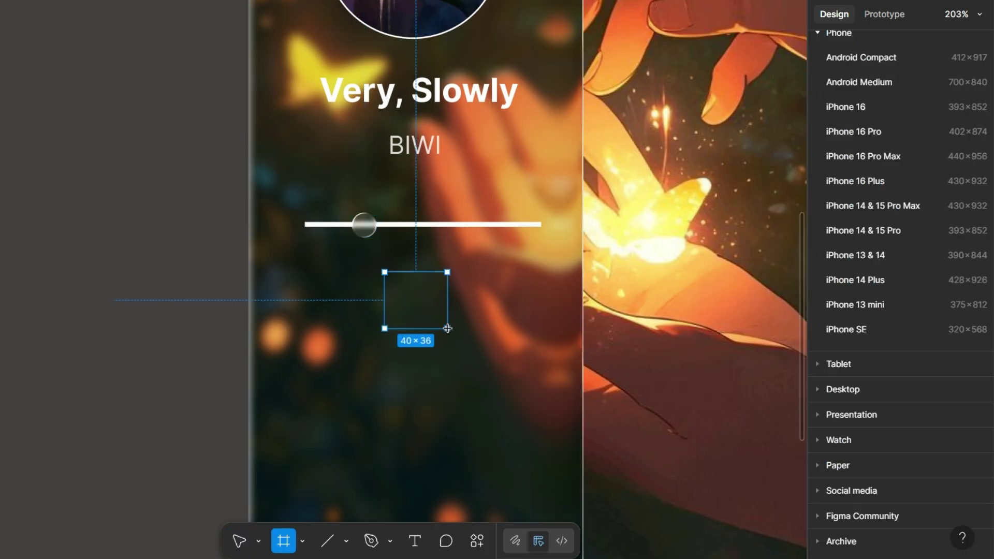
{"action": "left_click", "coordinate": [931, 263]}
{"action": "type", "text": "40"}
{"action": "key", "text": "Return"}
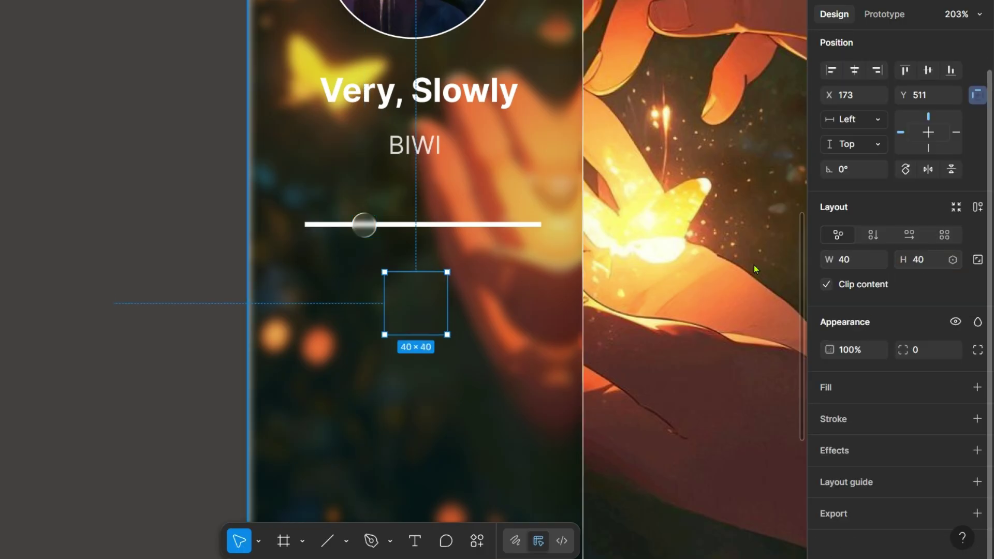
- Round the 40 × 40 frame with a corner radius of 50 and give it a Glass effect with frost 7
{"action": "left_click", "coordinate": [977, 451]}
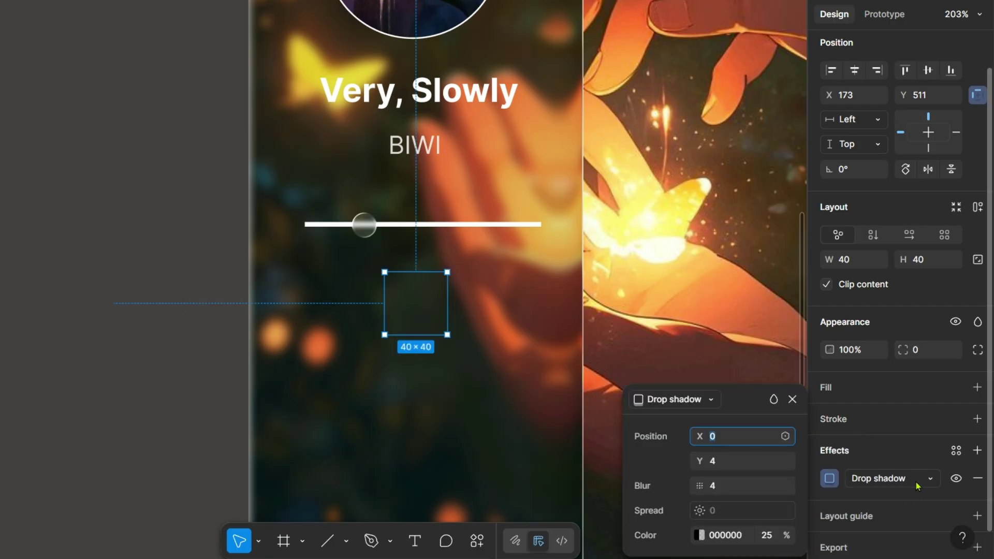
{"action": "left_click", "coordinate": [941, 351]}
{"action": "left_click", "coordinate": [889, 477]}
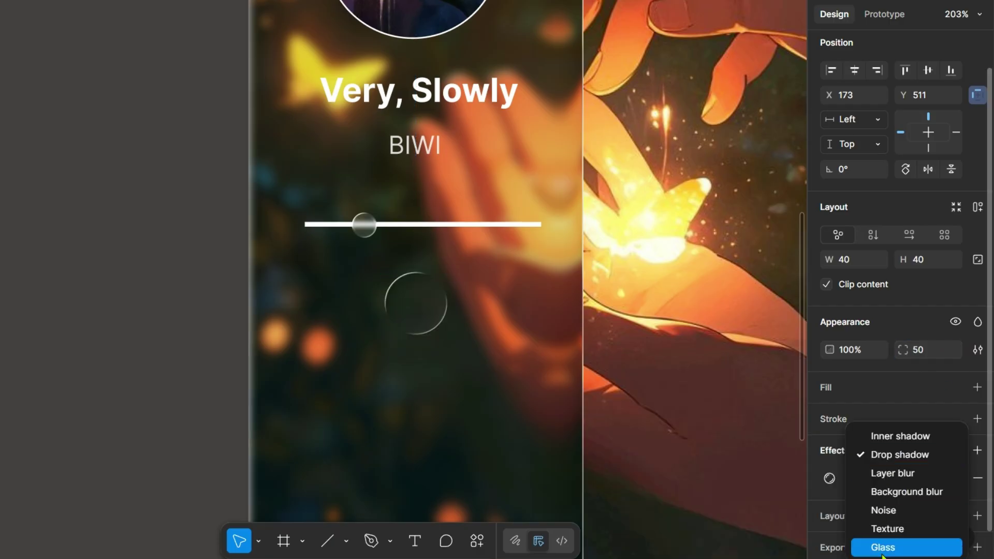
{"action": "left_click", "coordinate": [877, 545]}
{"action": "left_click", "coordinate": [829, 478]}
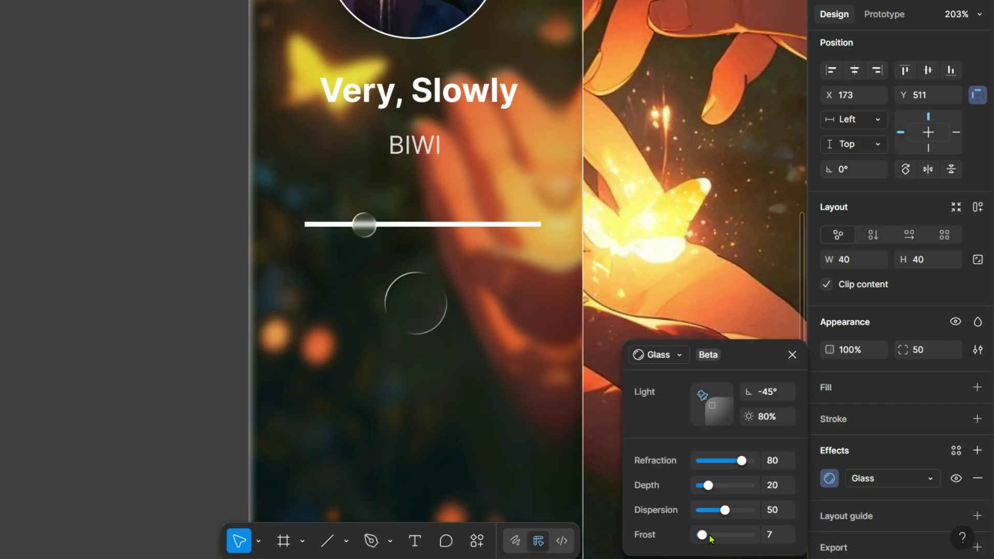
{"action": "left_click", "coordinate": [792, 355]}
- Fill the round play button with white FFFFFF at 10% opacity and move it slightly up
{"action": "left_click", "coordinate": [830, 388]}
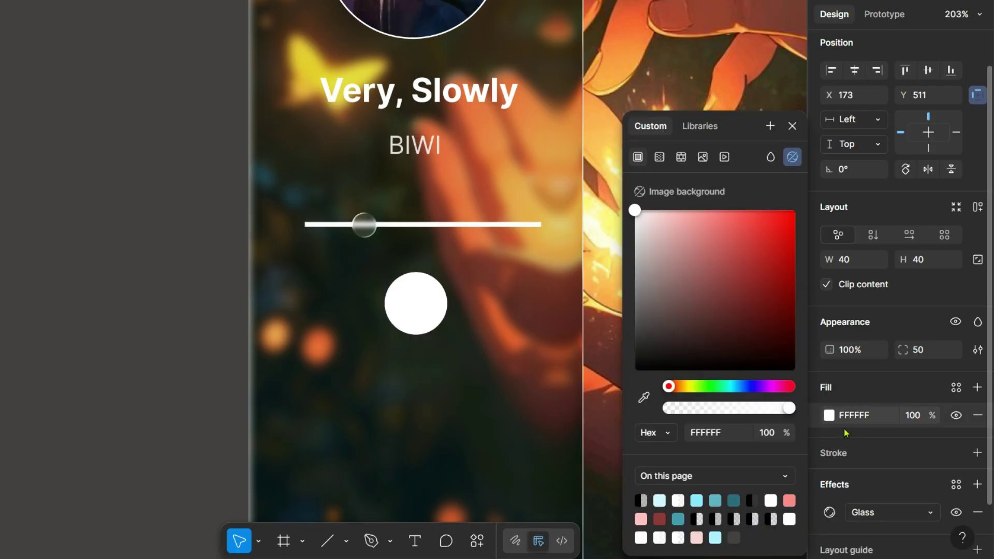
{"action": "left_click", "coordinate": [924, 420]}
{"action": "type", "text": "10"}
{"action": "key", "text": "Return"}
{"action": "left_click_drag", "start_coordinate": [414, 290], "coordinate": [413, 286]}
- Draw a triangle polygon of about 30 × 19 px, rotate it to point right and center it in the round button
{"action": "left_click", "coordinate": [349, 542]}
{"action": "left_click", "coordinate": [402, 468]}
{"action": "mouse_move", "coordinate": [407, 283]}
{"action": "left_mouse_down"}
{"action": "mouse_move", "coordinate": [452, 327]}
{"action": "mouse_move", "coordinate": [462, 321]}
{"action": "left_mouse_up"}
{"action": "mouse_move", "coordinate": [465, 275]}
{"action": "left_mouse_down"}
{"action": "mouse_move", "coordinate": [452, 329]}
{"action": "mouse_move", "coordinate": [423, 309]}
{"action": "left_mouse_up"}
{"action": "mouse_move", "coordinate": [425, 301]}
{"action": "left_mouse_down"}
{"action": "mouse_move", "coordinate": [442, 319]}
{"action": "mouse_move", "coordinate": [438, 296]}
{"action": "left_mouse_up"}
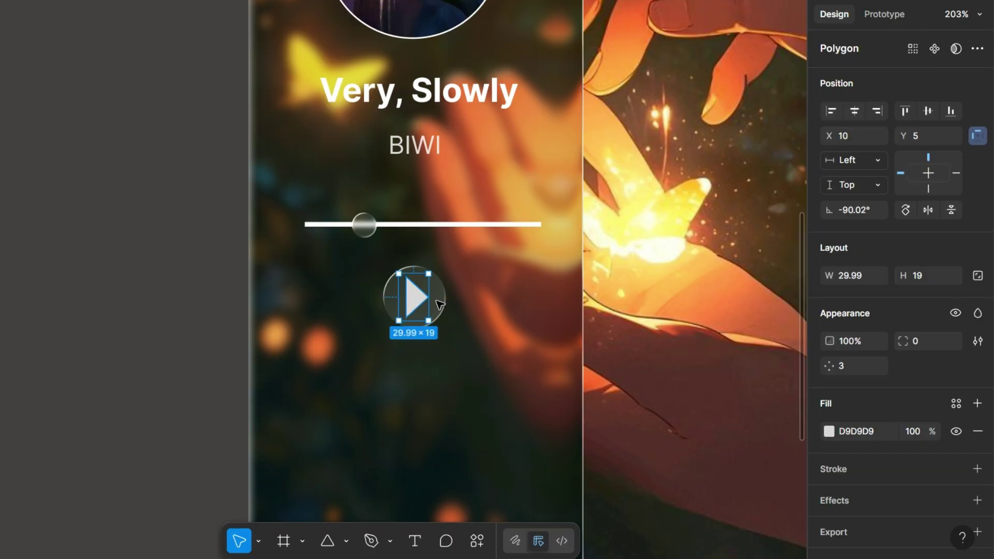
- Copy the previous and next track icons from the blue-sky playlist frame and place them scaled up on either side of the play button
{"action": "key", "text": "Escape"}
{"action": "key", "text": "k"}
{"action": "left_click", "coordinate": [240, 237]}
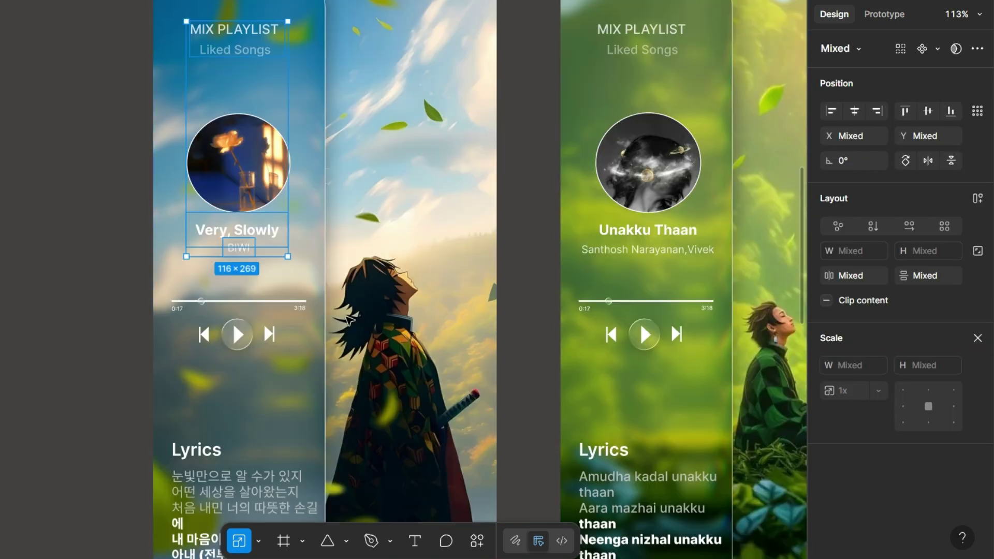
{"action": "left_click", "coordinate": [270, 334]}
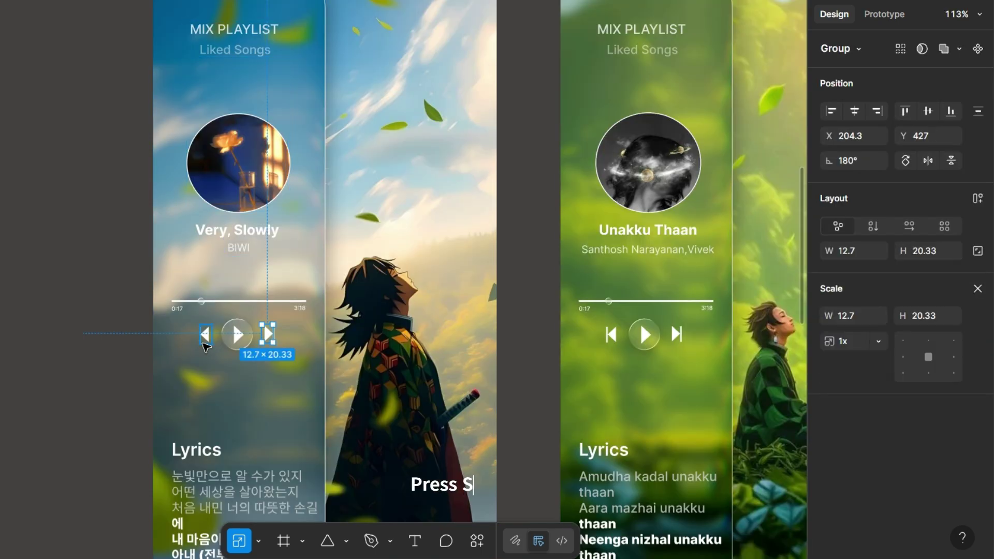
{"action": "left_click", "coordinate": [203, 336], "text": "shift"}
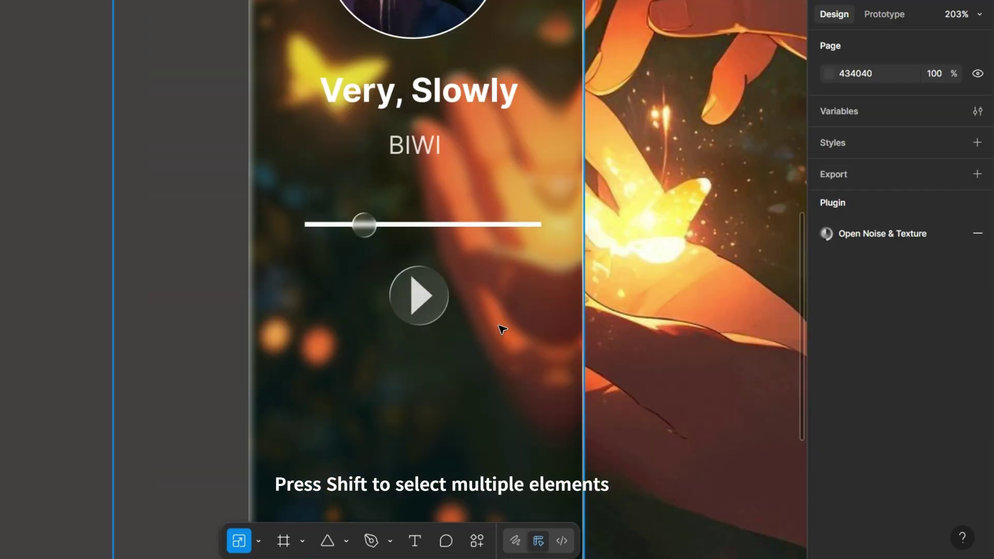
{"action": "left_click", "coordinate": [501, 328]}
{"action": "key", "text": "ctrl+v"}
{"action": "left_click_drag", "start_coordinate": [435, 155], "coordinate": [497, 295]}
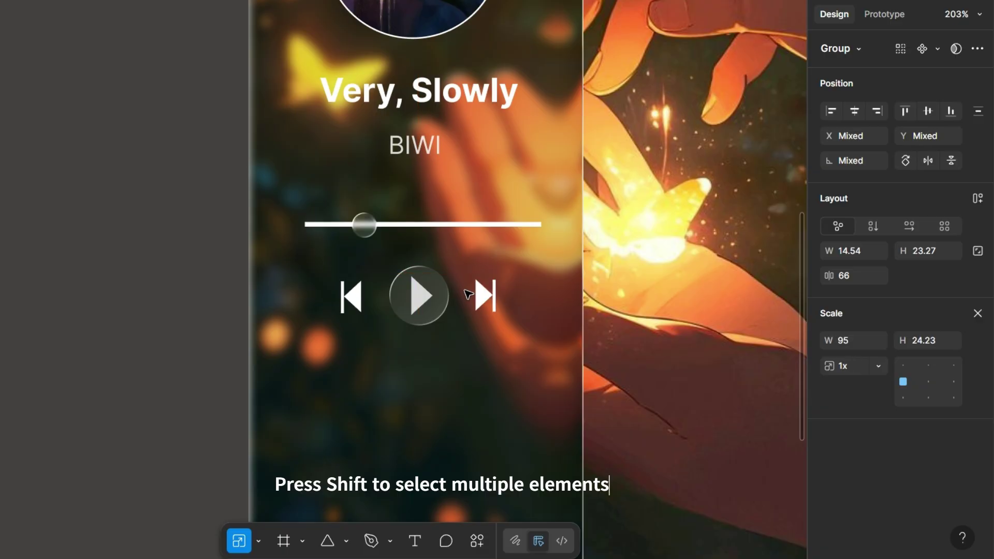
{"action": "left_click", "coordinate": [550, 274]}
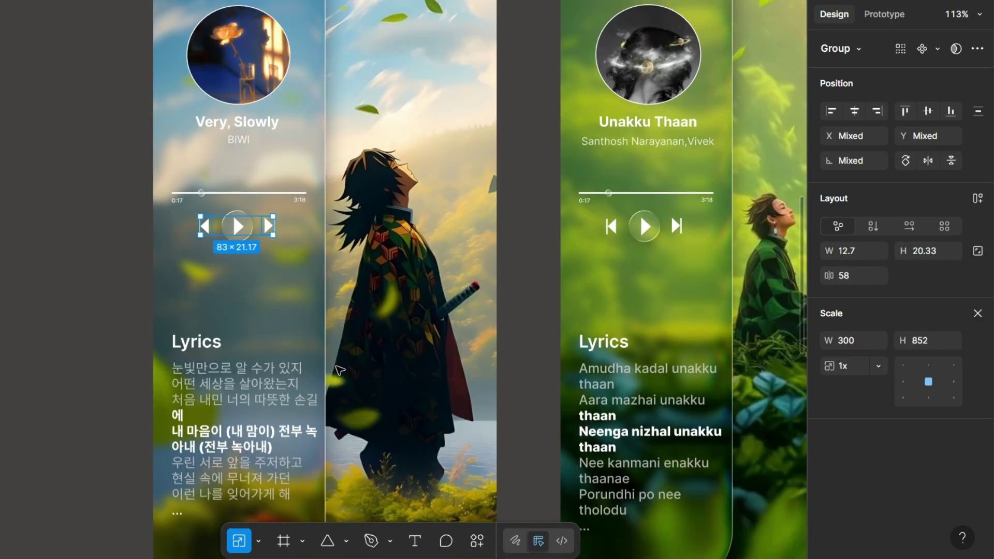
- Copy the Lyrics heading and its Korean text from the blue-sky playlist frame into the lower part of the butterfly screen's glass panel
{"action": "scroll", "coordinate": [339, 370], "scroll_direction": "down", "scroll_amount": 3}
{"action": "left_click", "coordinate": [200, 280]}
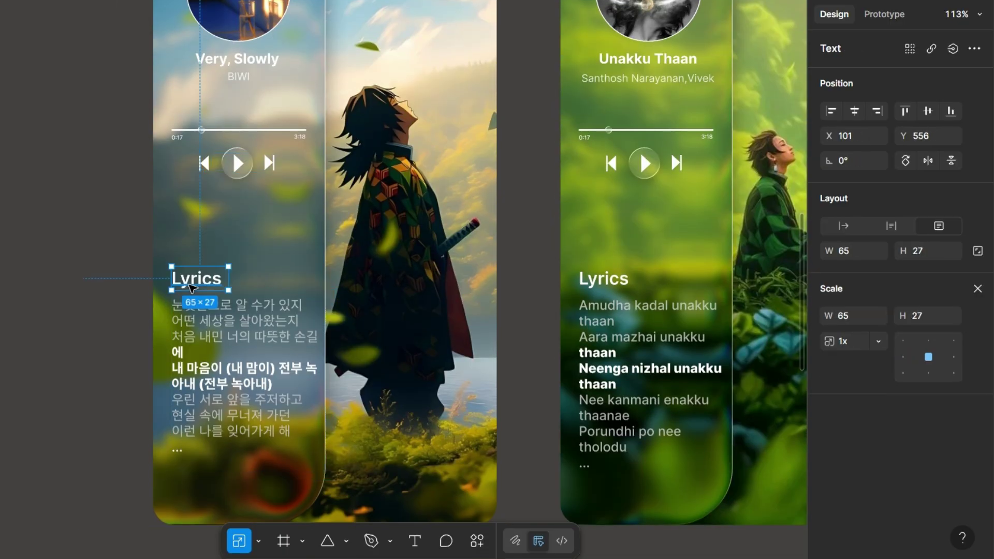
{"action": "left_click", "coordinate": [229, 361], "text": "shift"}
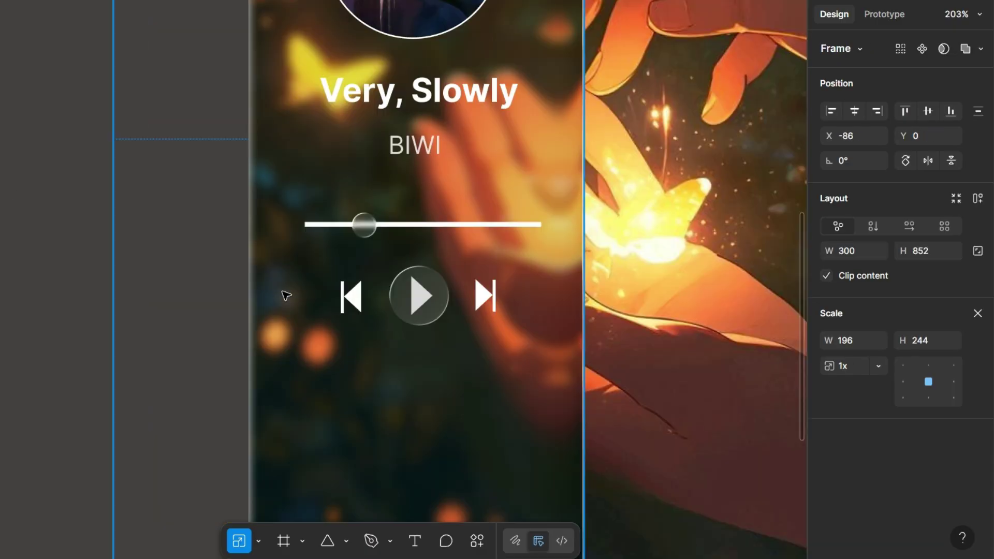
{"action": "scroll", "coordinate": [286, 295], "scroll_direction": "down", "scroll_amount": 5}
{"action": "key", "text": "ctrl+v"}
{"action": "left_click_drag", "start_coordinate": [350, 348], "coordinate": [350, 383]}
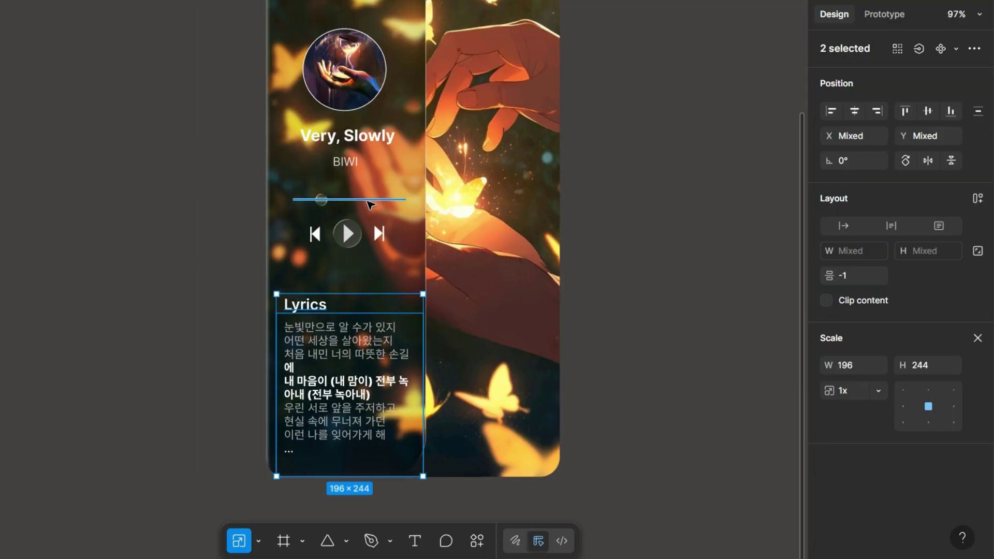
- Align the glass knob, scaled to 14 × 14, on the progress line and group the two
{"action": "left_click", "coordinate": [369, 201]}
{"action": "scroll", "coordinate": [377, 197], "scroll_direction": "up", "scroll_amount": 5}
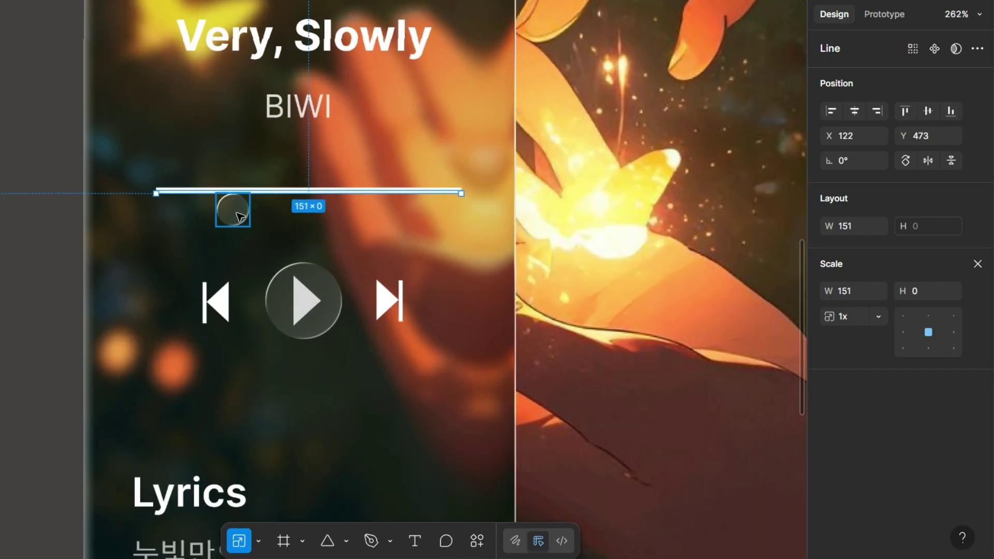
{"action": "left_click", "coordinate": [235, 191]}
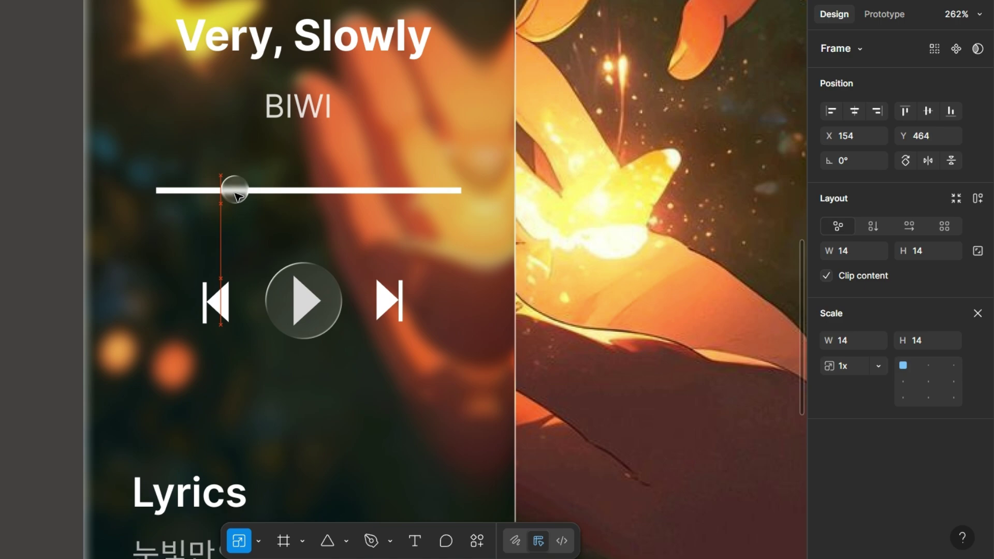
{"action": "left_click", "coordinate": [293, 196], "text": "shift"}
{"action": "key", "text": "ctrl+g"}
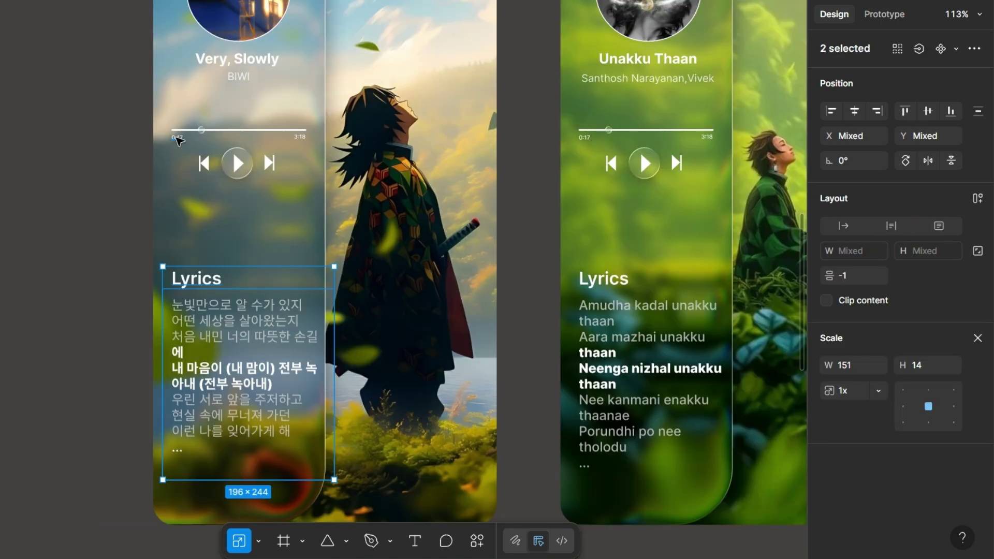
- Copy the 0:17 and 3:18 time labels from the blue-sky playlist frame and place them under the ends of the progress line
{"action": "scroll", "coordinate": [177, 140], "scroll_direction": "up", "scroll_amount": 5}
{"action": "left_click", "coordinate": [177, 137]}
{"action": "left_click", "coordinate": [300, 137], "text": "shift"}
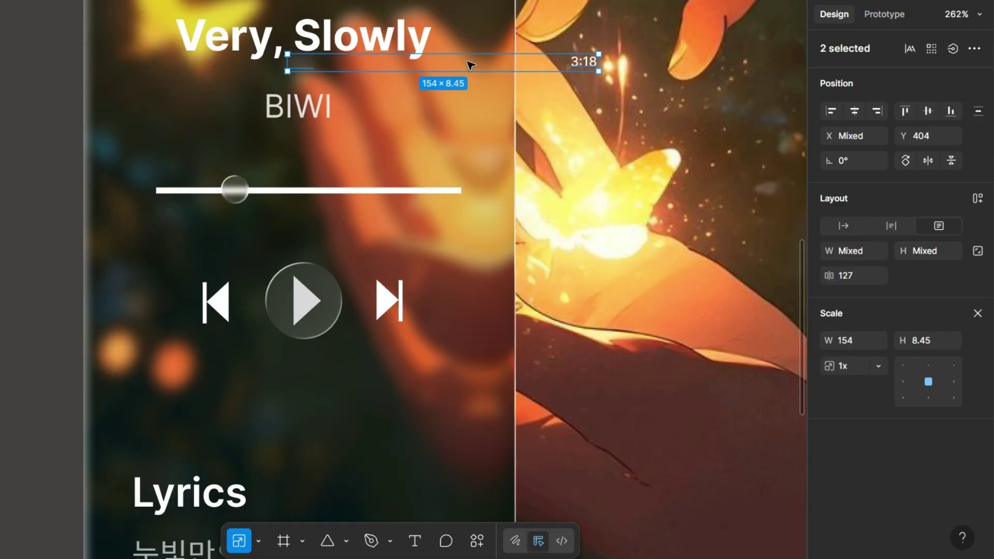
{"action": "left_click_drag", "start_coordinate": [470, 65], "coordinate": [322, 231]}
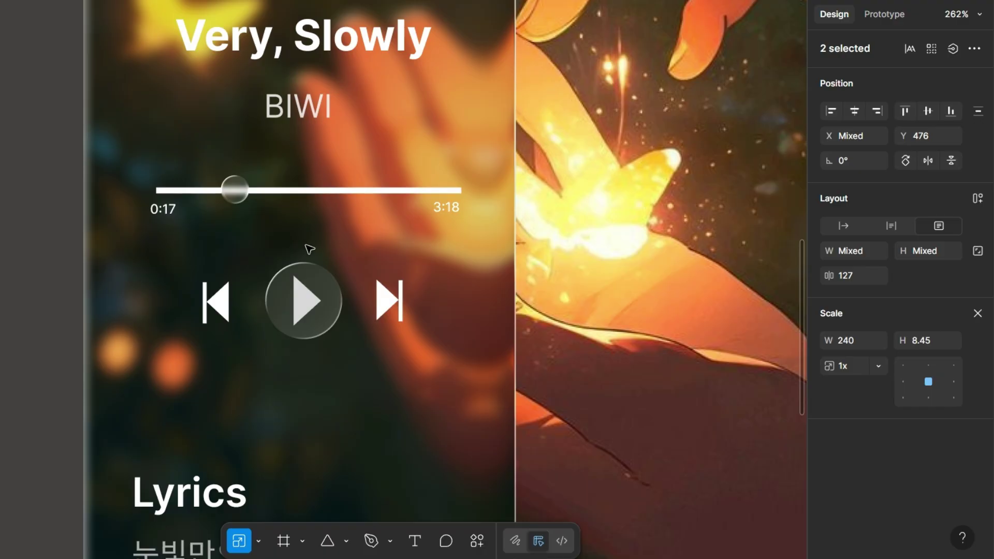
- Select the white progress line inside its group and give both of its ends round caps
{"action": "left_click", "coordinate": [498, 234]}
{"action": "scroll", "coordinate": [498, 233], "scroll_direction": "down", "scroll_amount": 2}
{"action": "scroll", "coordinate": [467, 213], "scroll_direction": "up", "scroll_amount": 3}
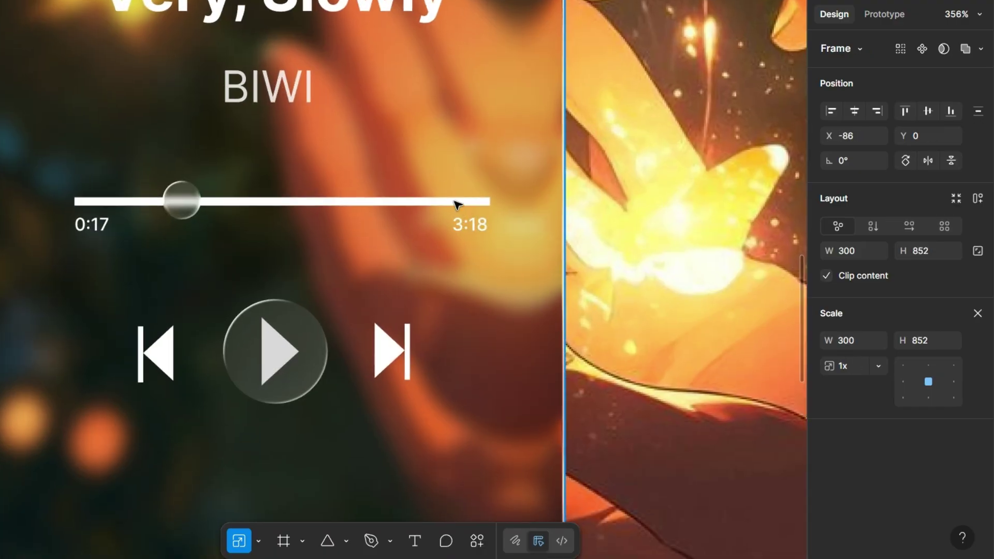
{"action": "left_click", "coordinate": [458, 202]}
{"action": "double_click", "coordinate": [476, 205]}
{"action": "key", "text": "v"}
{"action": "scroll", "coordinate": [896, 407], "scroll_direction": "down", "scroll_amount": 1}
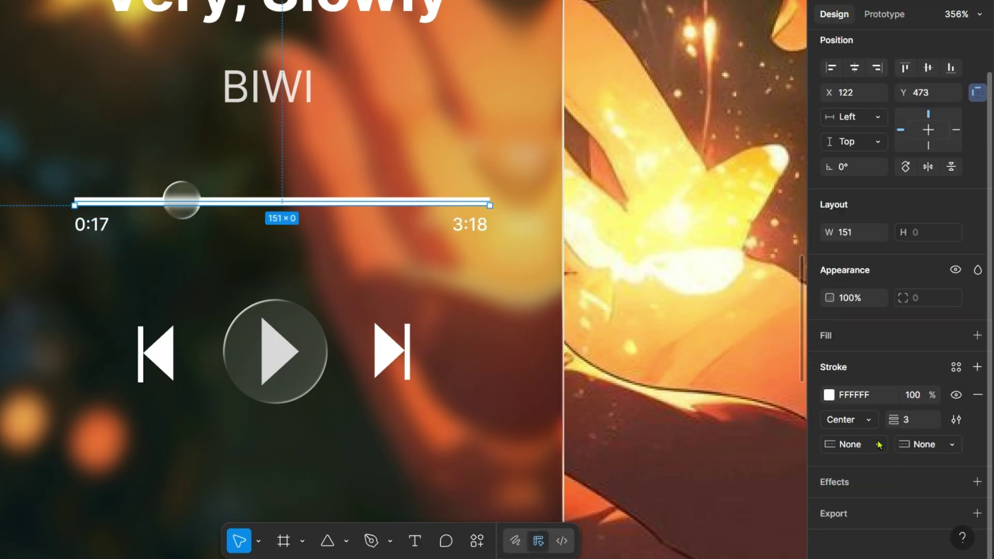
{"action": "left_click", "coordinate": [878, 444]}
{"action": "left_click", "coordinate": [880, 420]}
{"action": "left_click", "coordinate": [921, 444]}
{"action": "left_click", "coordinate": [908, 422]}
{"action": "scroll", "coordinate": [752, 372], "scroll_direction": "down", "scroll_amount": 1}
{"action": "key", "text": "Escape"}
{"action": "key", "text": "Escape"}
{"action": "scroll", "coordinate": [752, 372], "scroll_direction": "down", "scroll_amount": 4}
{"action": "scroll", "coordinate": [584, 279], "scroll_direction": "down", "scroll_amount": 5}
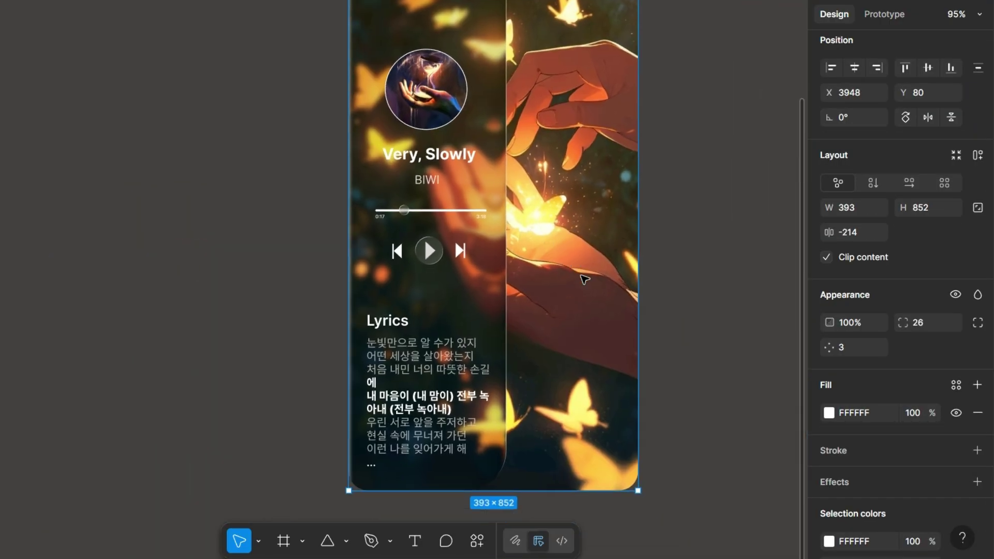
- Select the album cover, song title and artist name together and move them up within the glass panel
{"action": "left_click", "coordinate": [446, 207]}
{"action": "mouse_move", "coordinate": [446, 207]}
{"action": "left_mouse_down"}
{"action": "mouse_move", "coordinate": [447, 191]}
{"action": "mouse_move", "coordinate": [444, 201]}
{"action": "left_mouse_up"}
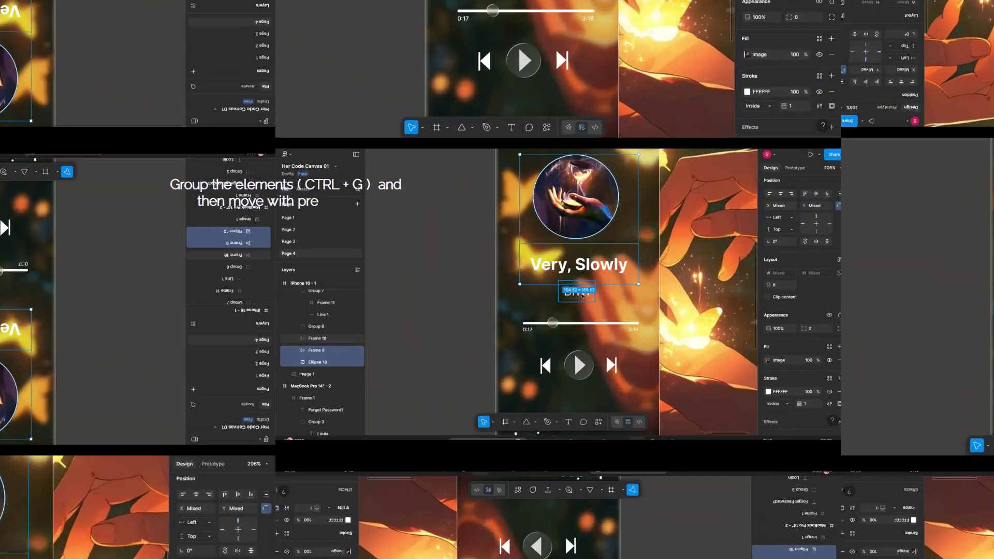
{"action": "left_click", "coordinate": [582, 296], "text": "shift"}
{"action": "key", "text": "shift+Up"}
{"action": "key", "text": "shift+Up"}
{"action": "key", "text": "shift+Up"}
{"action": "key", "text": "shift+Up"}
{"action": "scroll", "coordinate": [582, 296], "scroll_direction": "up", "scroll_amount": 2}
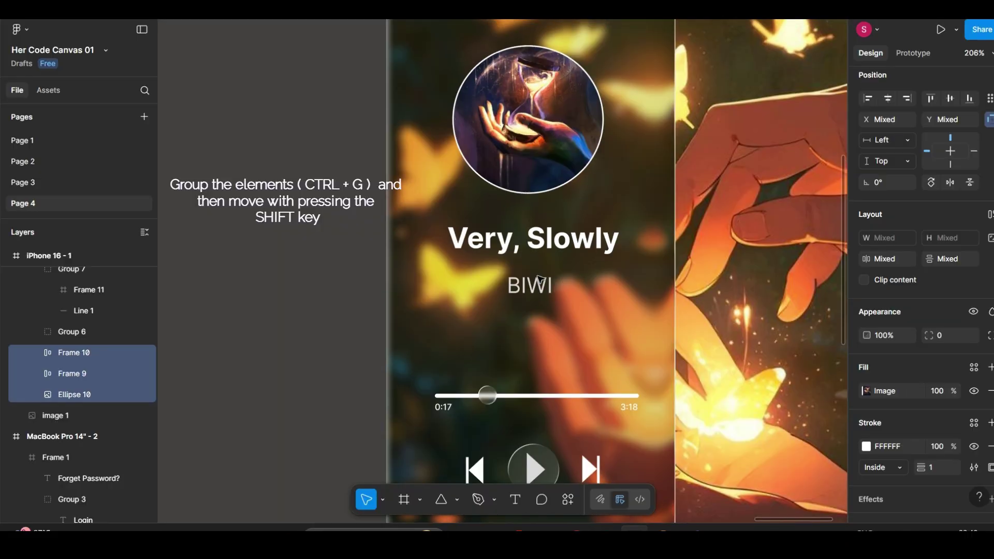
{"action": "scroll", "coordinate": [582, 296], "scroll_direction": "down", "scroll_amount": 3}
{"action": "scroll", "coordinate": [537, 276], "scroll_direction": "down", "scroll_amount": 2}
{"action": "scroll", "coordinate": [537, 275], "scroll_direction": "up", "scroll_amount": 2}
{"action": "key", "text": "shift+Up"}
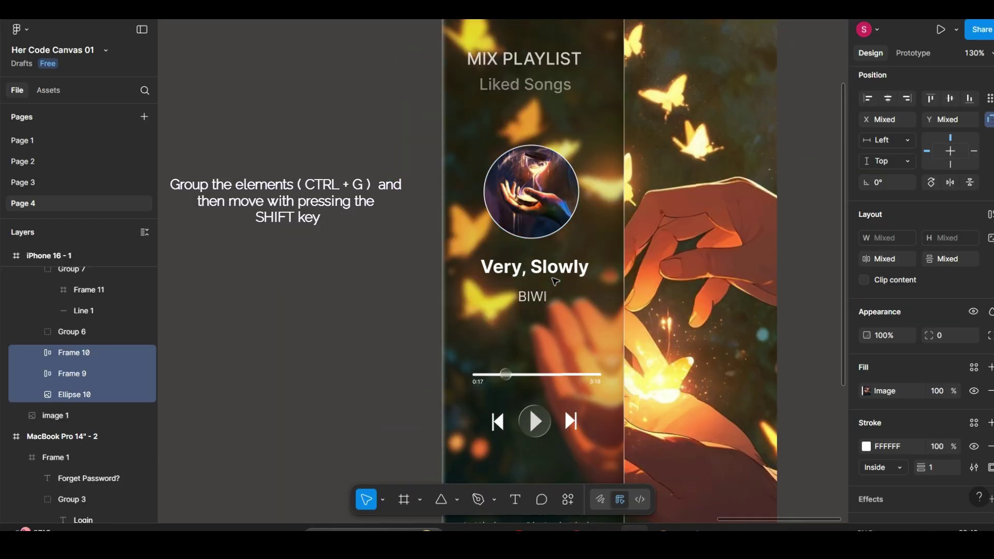
- Group the progress bar with its 0:17 and 3:18 time labels and move the group up below the artist name
{"action": "left_click", "coordinate": [523, 373]}
{"action": "scroll", "coordinate": [522, 372], "scroll_direction": "up", "scroll_amount": 5}
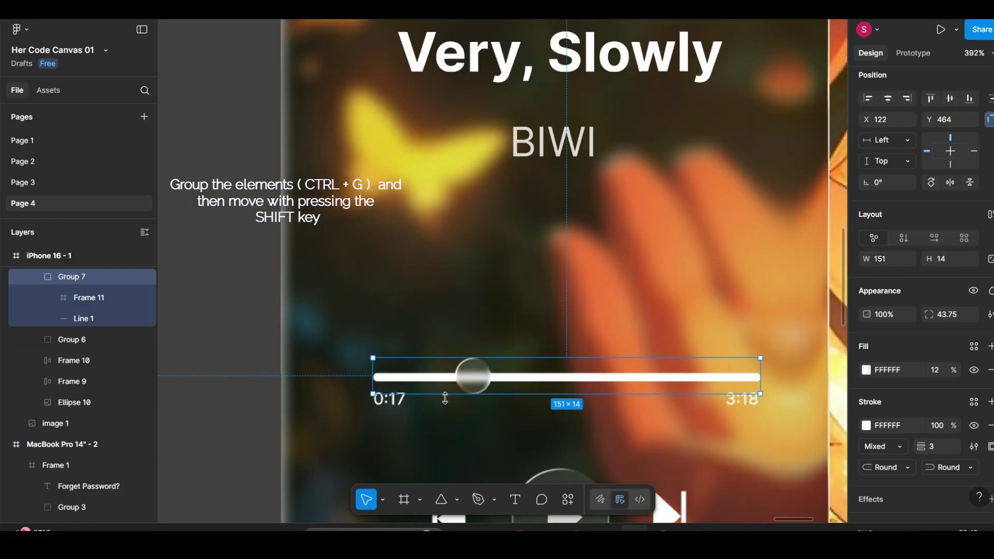
{"action": "left_click", "coordinate": [396, 402], "text": "shift"}
{"action": "key", "text": "ctrl+g"}
{"action": "key", "text": "shift+Up"}
{"action": "key", "text": "shift+Up"}
{"action": "key", "text": "shift+Up"}
{"action": "key", "text": "shift+Up"}
{"action": "key", "text": "shift+Up"}
{"action": "key", "text": "shift+Up"}
{"action": "key", "text": "shift+Up"}
{"action": "key", "text": "shift+Up"}
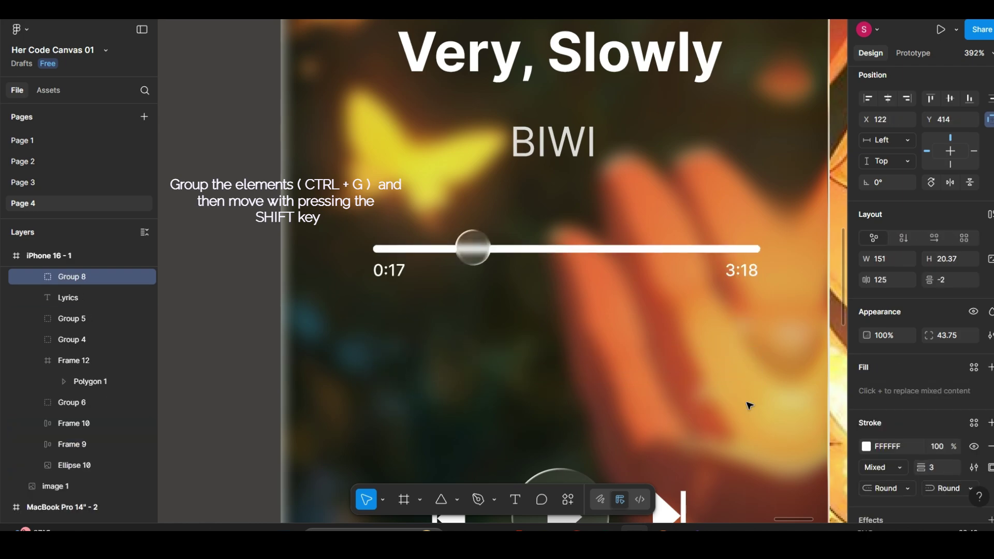
{"action": "key", "text": "shift+Down"}
{"action": "key", "text": "shift+Down"}
{"action": "key", "text": "shift+Down"}
{"action": "key", "text": "shift+Down"}
- Group the play button with the previous and next icons and move the group up beneath the progress bar
{"action": "scroll", "coordinate": [716, 290], "scroll_direction": "down", "scroll_amount": 3}
{"action": "left_click", "coordinate": [642, 401]}
{"action": "left_click", "coordinate": [692, 399], "text": "shift"}
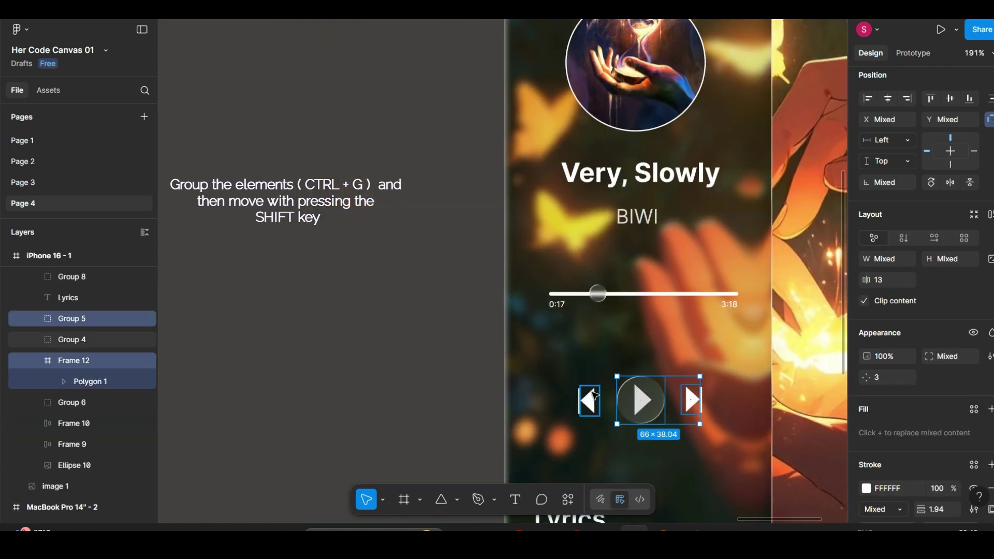
{"action": "left_click", "coordinate": [594, 396], "text": "shift"}
{"action": "key", "text": "ctrl+g"}
{"action": "key", "text": "shift+Up"}
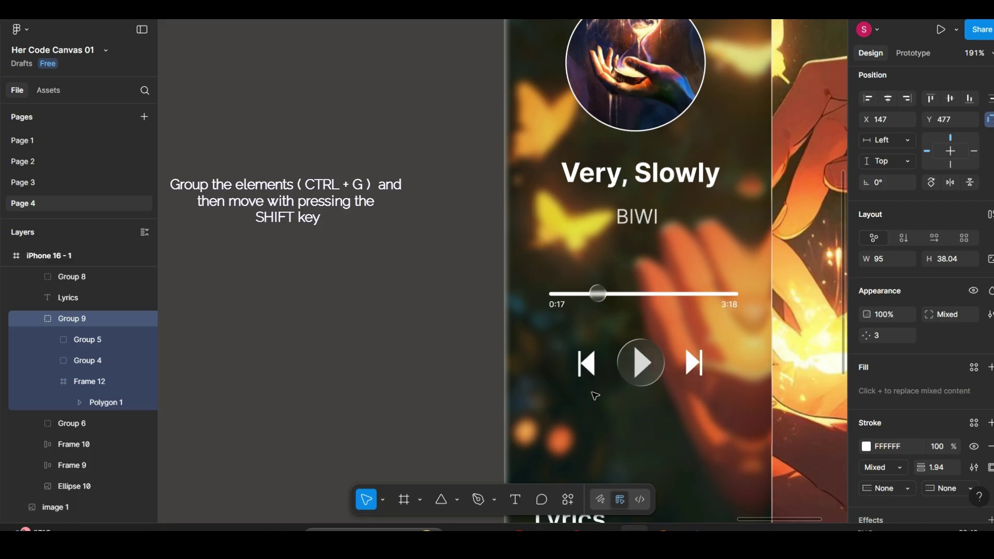
{"action": "key", "text": "shift+Up"}
- Group the Lyrics heading with the Korean lyrics text below it
{"action": "scroll", "coordinate": [595, 348], "scroll_direction": "down", "scroll_amount": 3}
{"action": "scroll", "coordinate": [594, 348], "scroll_direction": "down", "scroll_amount": 3}
{"action": "scroll", "coordinate": [594, 348], "scroll_direction": "right", "scroll_amount": 1}
{"action": "left_click", "coordinate": [558, 347]}
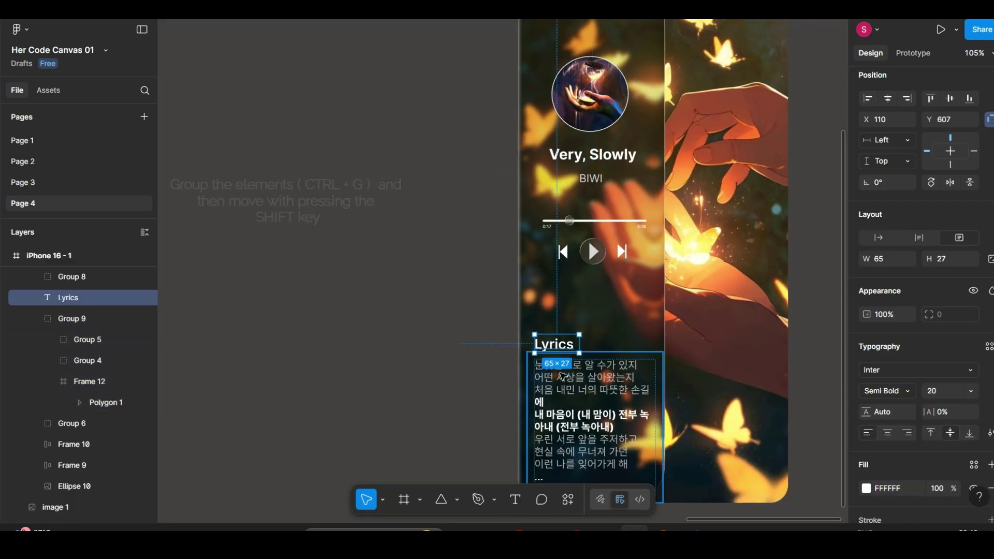
{"action": "left_click", "coordinate": [562, 376], "text": "shift"}
{"action": "key", "text": "ctrl+g"}
{"action": "scroll", "coordinate": [666, 317], "scroll_direction": "down", "scroll_amount": 2}
{"action": "scroll", "coordinate": [666, 317], "scroll_direction": "right", "scroll_amount": 2}
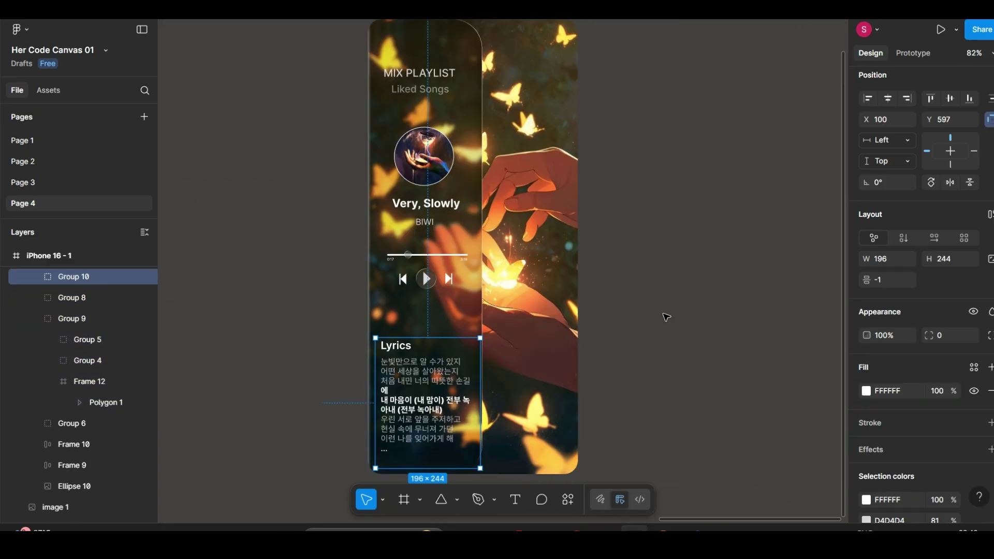
{"action": "left_click", "coordinate": [666, 316]}
{"action": "scroll", "coordinate": [666, 317], "scroll_direction": "up", "scroll_amount": 1}
- Select the butterfly background image, switch to Pinterest and open the pin of the whale swimming underwater
{"action": "double_click", "coordinate": [534, 117]}
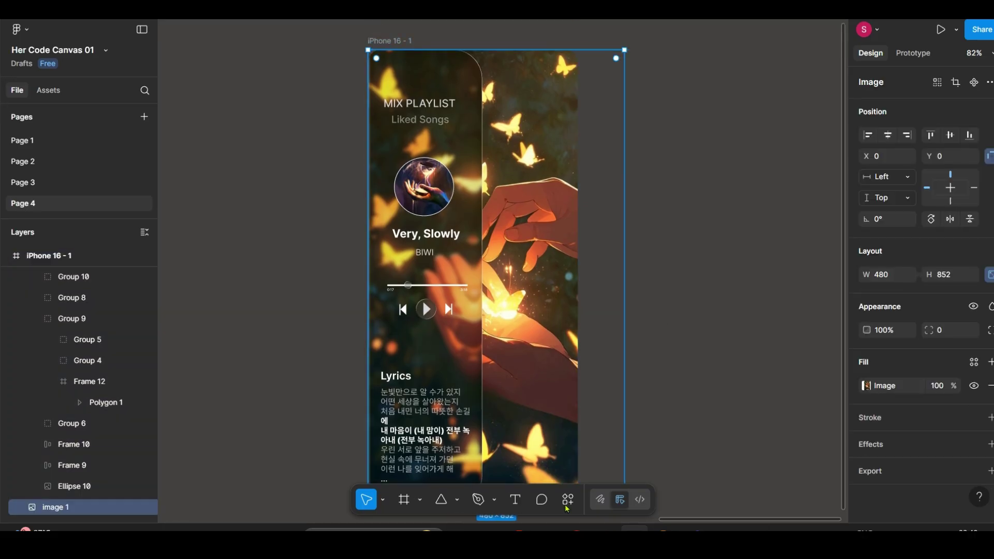
{"action": "mouse_move", "coordinate": [573, 527]}
{"action": "left_click", "coordinate": [554, 494]}
{"action": "scroll", "coordinate": [530, 325], "scroll_direction": "down", "scroll_amount": 10}
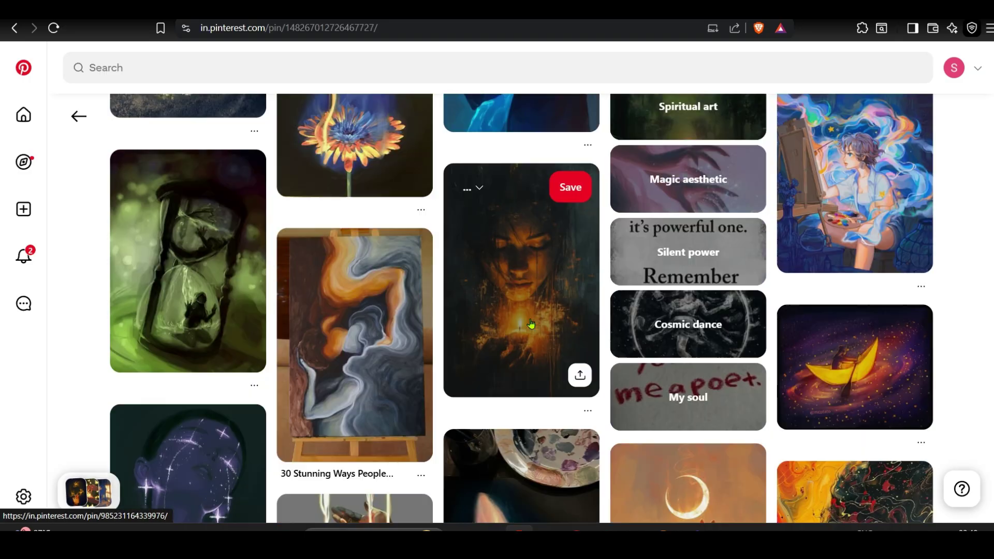
{"action": "left_click", "coordinate": [531, 325]}
{"action": "scroll", "coordinate": [530, 322], "scroll_direction": "down", "scroll_amount": 15}
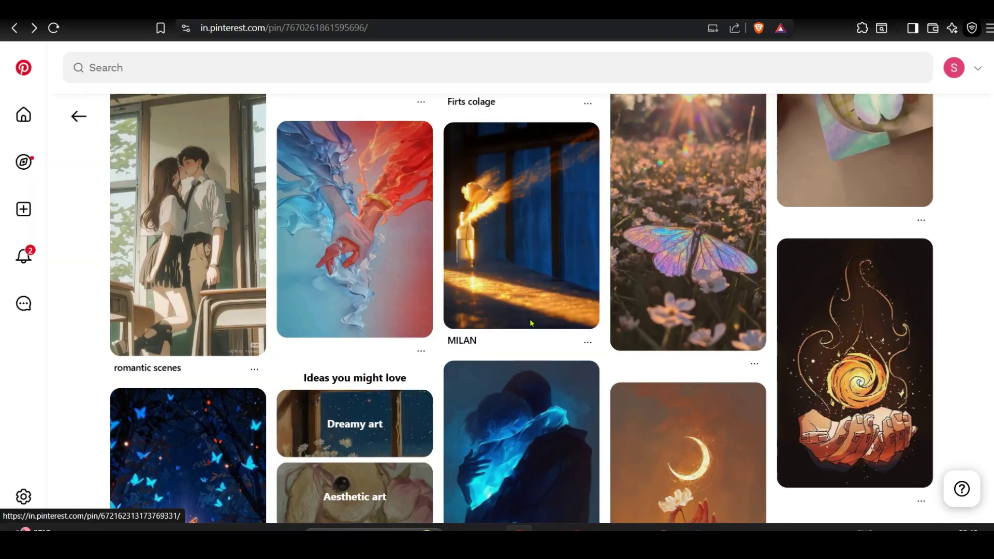
{"action": "left_click", "coordinate": [428, 218]}
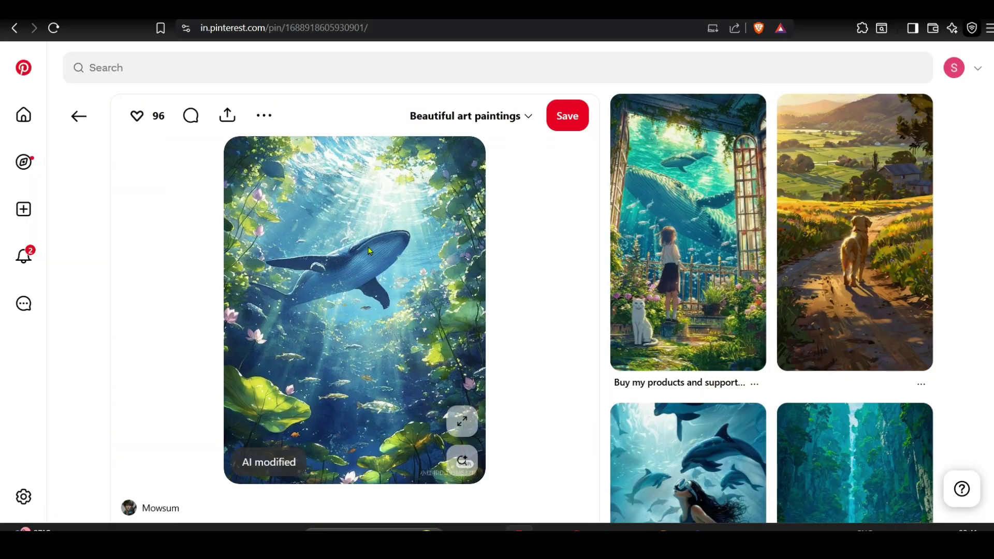
- Copy the underwater whale picture and paste it in Figma in place of the butterfly background image
{"action": "right_click", "coordinate": [367, 245]}
{"action": "left_click", "coordinate": [394, 297]}
{"action": "left_click", "coordinate": [635, 528]}
{"action": "key", "text": "ctrl+v"}
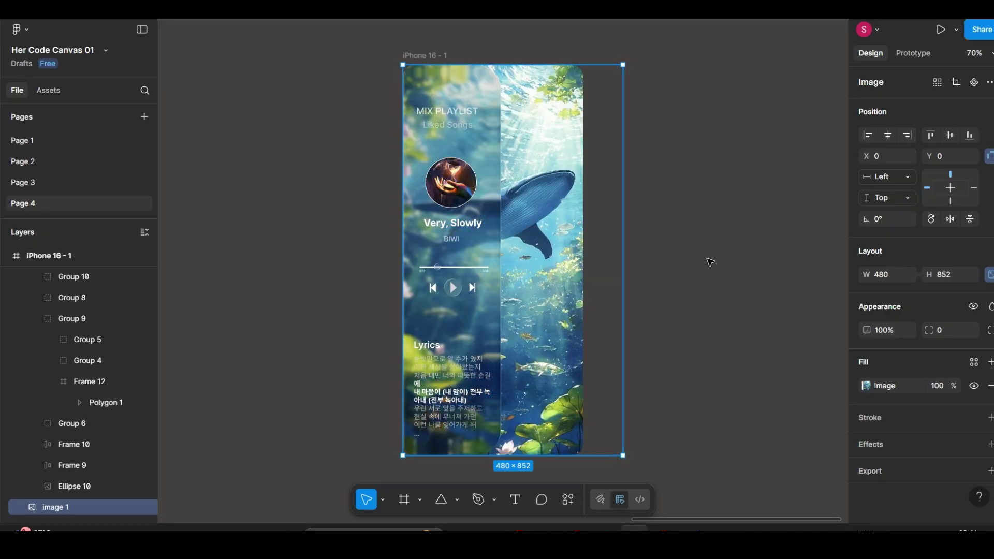
{"action": "scroll", "coordinate": [710, 262], "scroll_direction": "up", "scroll_amount": 3}
{"action": "scroll", "coordinate": [711, 263], "scroll_direction": "down", "scroll_amount": 2}
{"action": "scroll", "coordinate": [710, 262], "scroll_direction": "up", "scroll_amount": 2}
{"action": "left_click", "coordinate": [711, 263]}
{"action": "scroll", "coordinate": [710, 262], "scroll_direction": "down", "scroll_amount": 2}
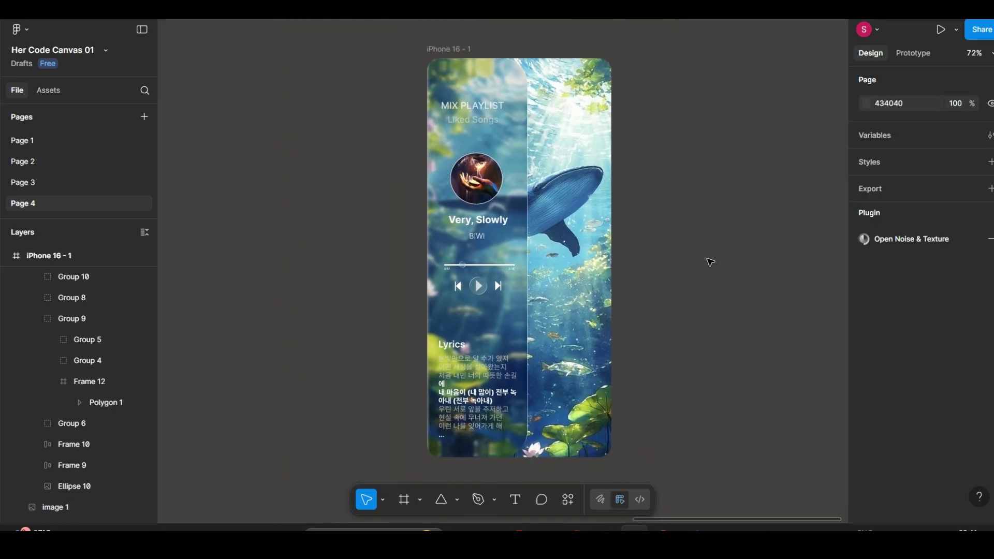
- Set the black fill of the glass panel to 15% opacity
{"action": "scroll", "coordinate": [710, 262], "scroll_direction": "right", "scroll_amount": 1}
{"action": "left_click", "coordinate": [524, 158]}
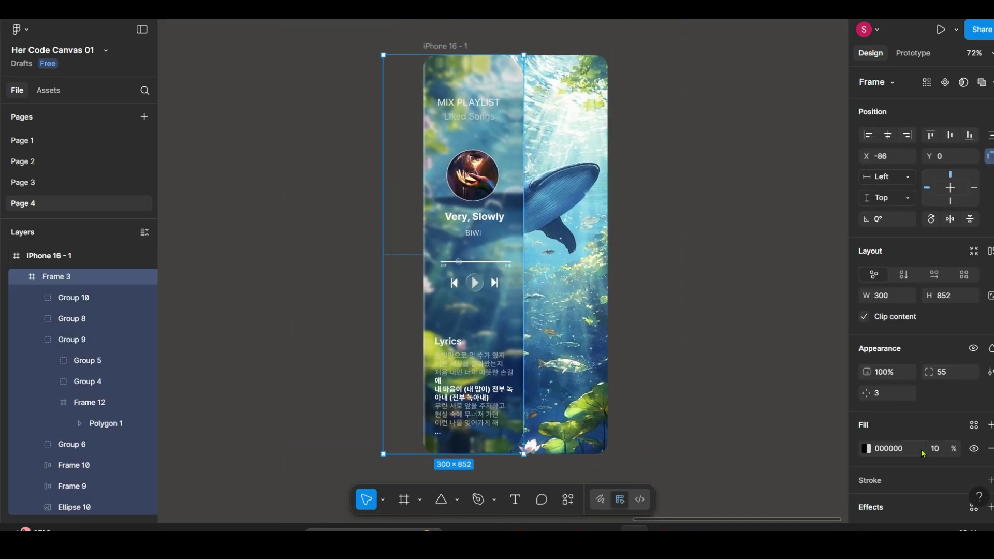
{"action": "type", "text": "15"}
{"action": "key", "text": "Return"}
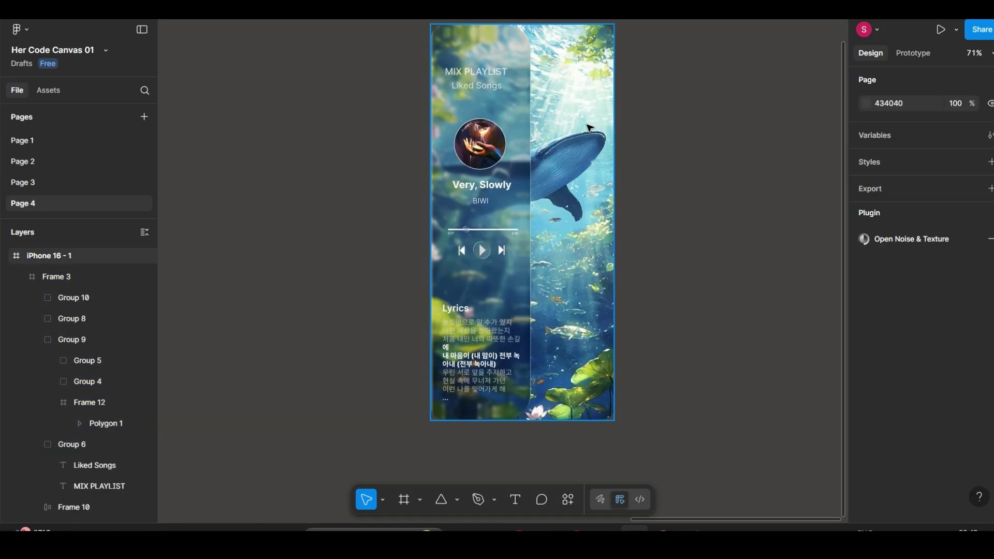
- Add an inner shadow effect to the iPhone 16 - 1 frame and set its X offset to 7
{"action": "left_click", "coordinate": [588, 128]}
{"action": "scroll", "coordinate": [907, 424], "scroll_direction": "down", "scroll_amount": 3}
{"action": "left_click", "coordinate": [916, 305]}
{"action": "left_click", "coordinate": [914, 330]}
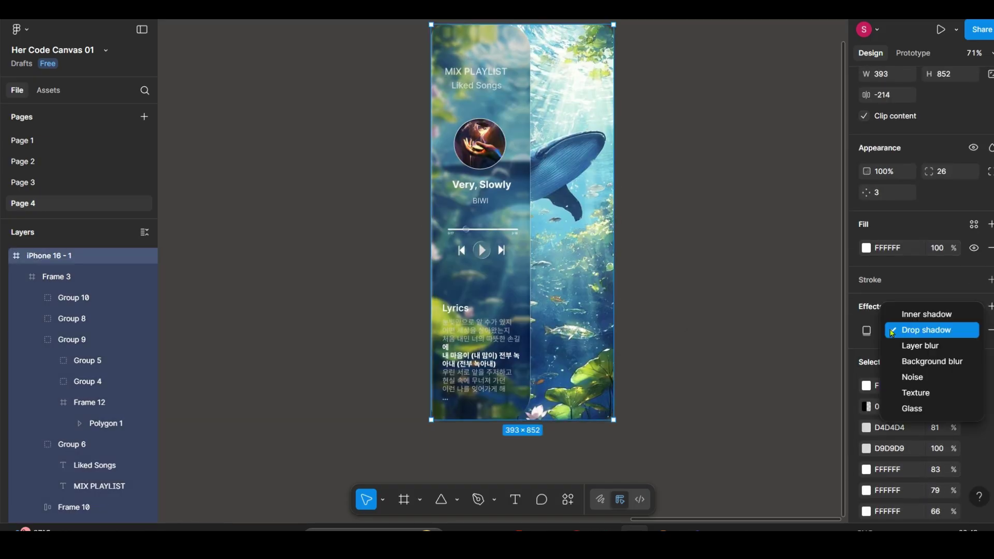
{"action": "left_click", "coordinate": [874, 315]}
{"action": "left_click", "coordinate": [866, 332]}
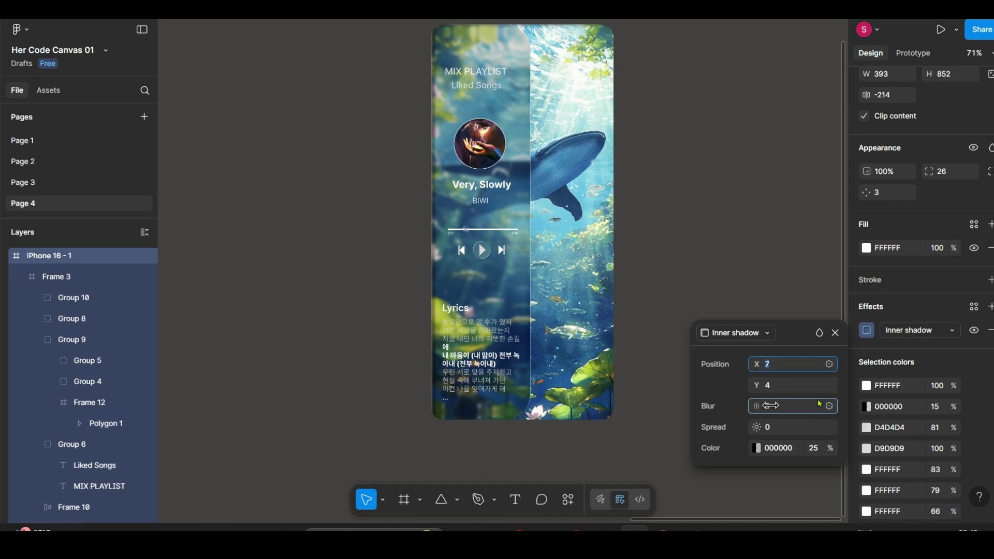
{"action": "left_click", "coordinate": [835, 333]}
{"action": "left_click", "coordinate": [753, 284]}
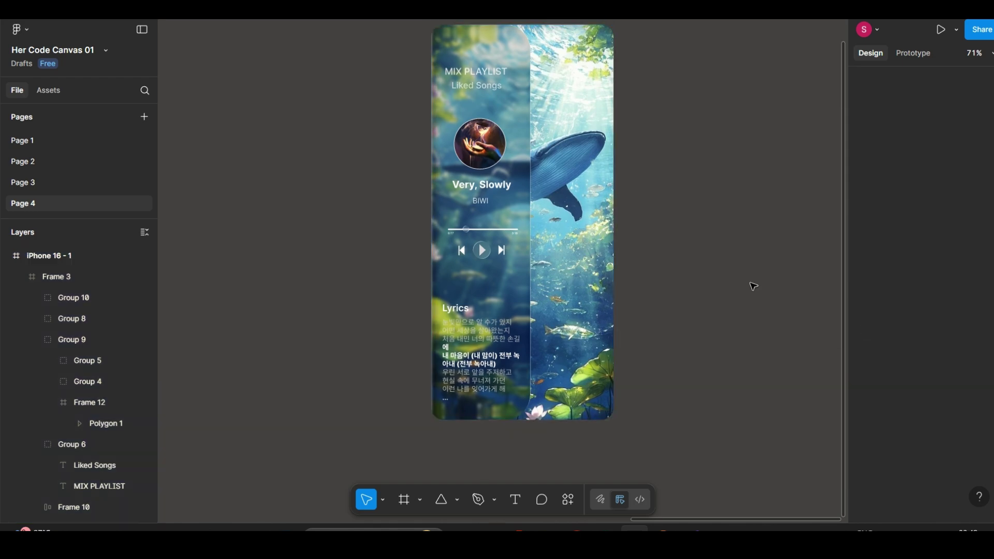
{"action": "scroll", "coordinate": [753, 286], "scroll_direction": "up", "scroll_amount": 1}
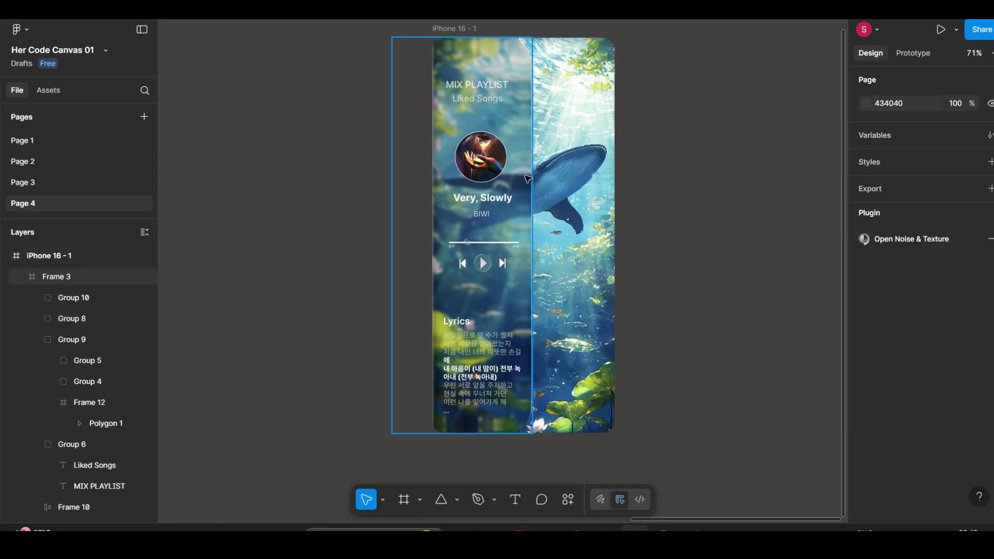
- Add a drop shadow to the glass panel with X offset 4, blur 25.5 and black at 50% opacity
{"action": "left_click", "coordinate": [480, 254]}
{"action": "scroll", "coordinate": [905, 250], "scroll_direction": "down", "scroll_amount": 5}
{"action": "left_click", "coordinate": [989, 231]}
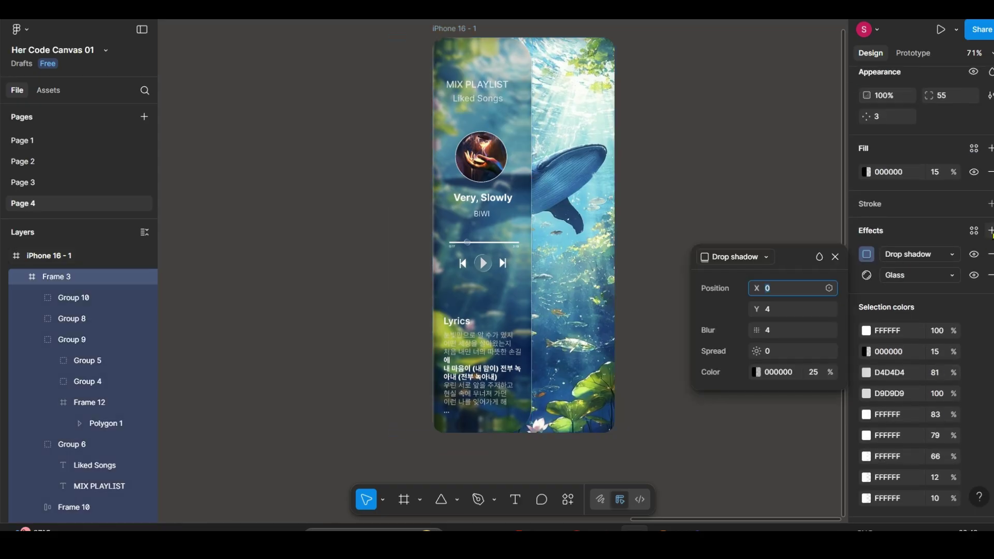
{"action": "left_click_drag", "start_coordinate": [758, 292], "coordinate": [761, 293]}
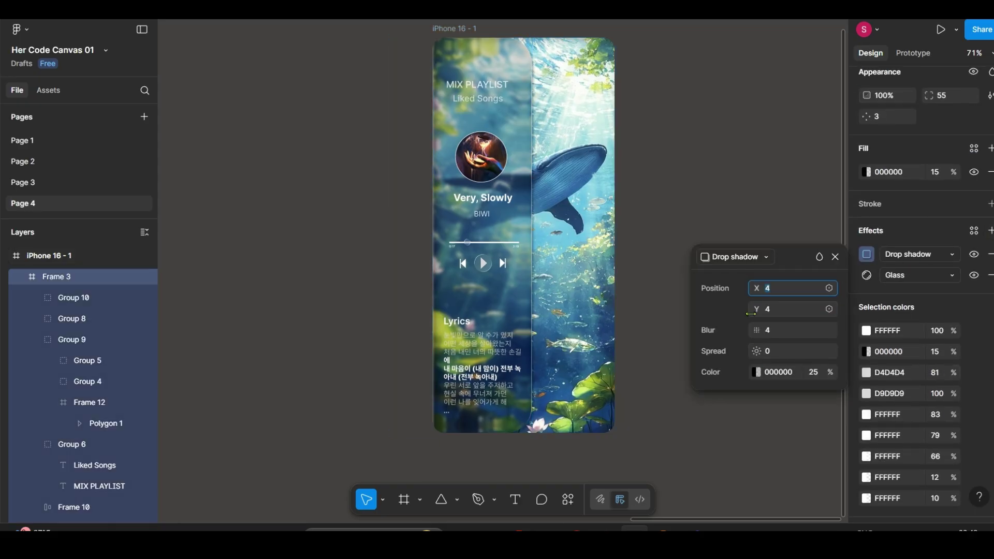
{"action": "left_click", "coordinate": [822, 374]}
{"action": "type", "text": "50"}
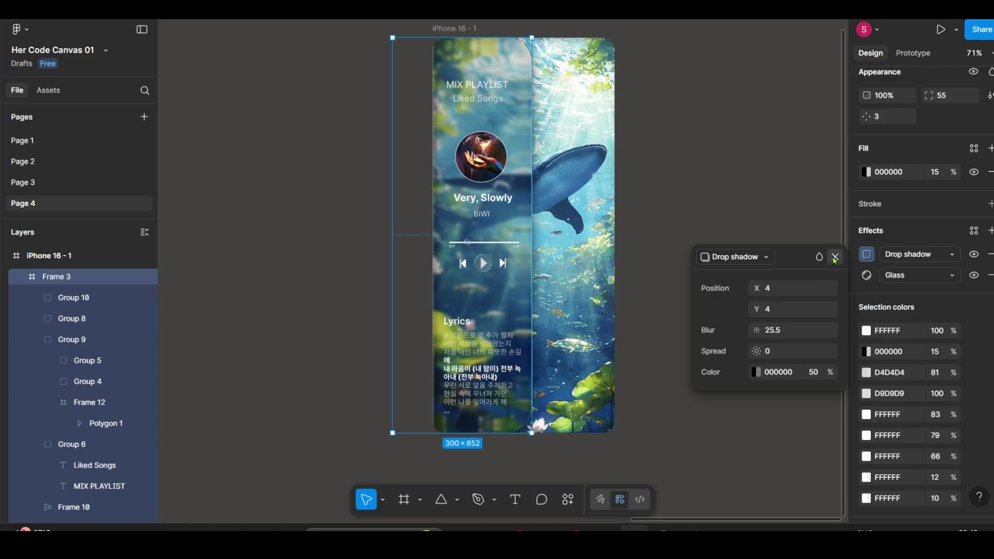
{"action": "left_click", "coordinate": [834, 257]}
{"action": "left_click", "coordinate": [657, 309]}
{"action": "scroll", "coordinate": [657, 310], "scroll_direction": "up", "scroll_amount": 3}
{"action": "scroll", "coordinate": [657, 310], "scroll_direction": "down", "scroll_amount": 5}
{"action": "scroll", "coordinate": [657, 310], "scroll_direction": "up", "scroll_amount": 2}
{"action": "scroll", "coordinate": [657, 309], "scroll_direction": "up", "scroll_amount": 3}
{"action": "scroll", "coordinate": [639, 199], "scroll_direction": "down", "scroll_amount": 2}
- Select the whale background image, switch to Pinterest and open the pin of the rainy jungle under clouds
{"action": "left_click", "coordinate": [621, 213]}
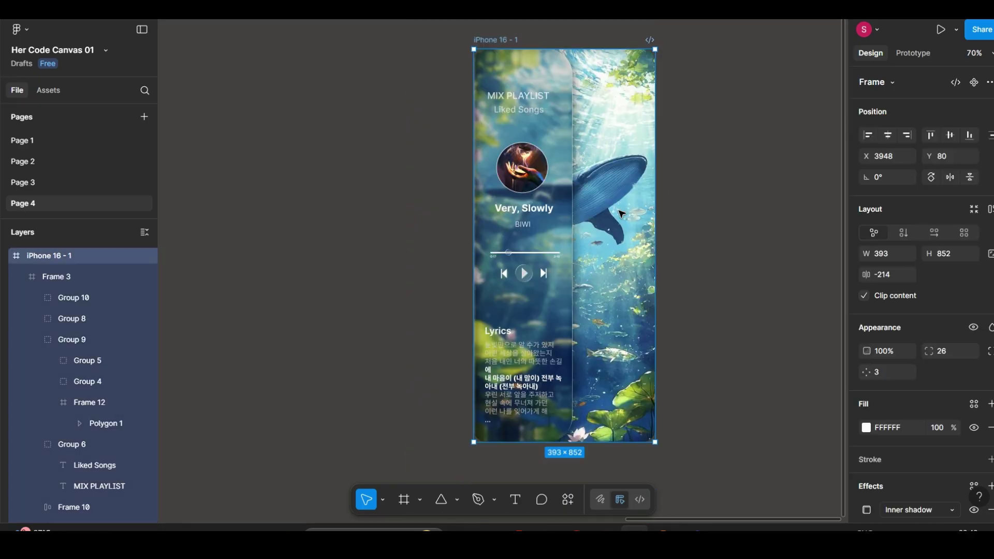
{"action": "left_click", "coordinate": [621, 214]}
{"action": "key", "text": "alt+Tab"}
{"action": "scroll", "coordinate": [583, 324], "scroll_direction": "down", "scroll_amount": 10}
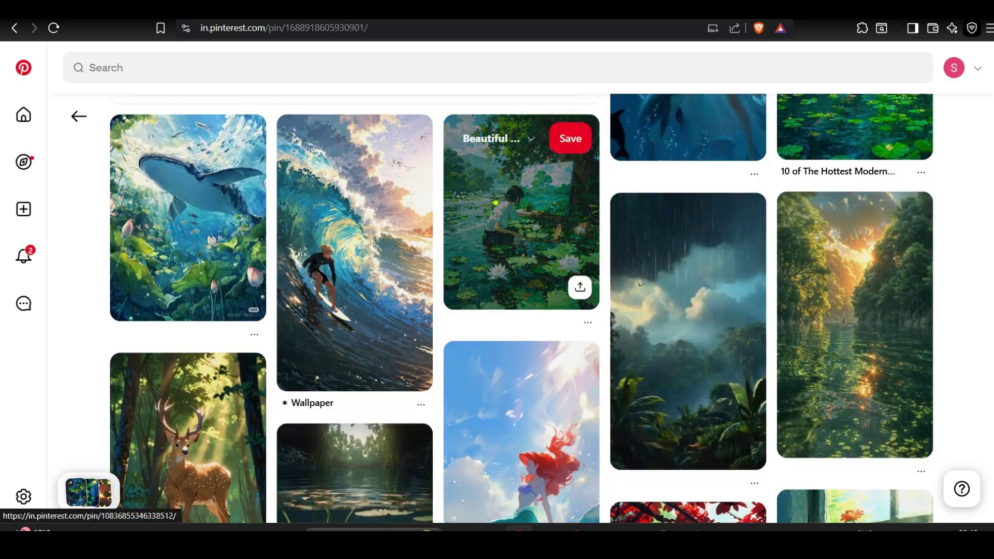
{"action": "left_click", "coordinate": [721, 321]}
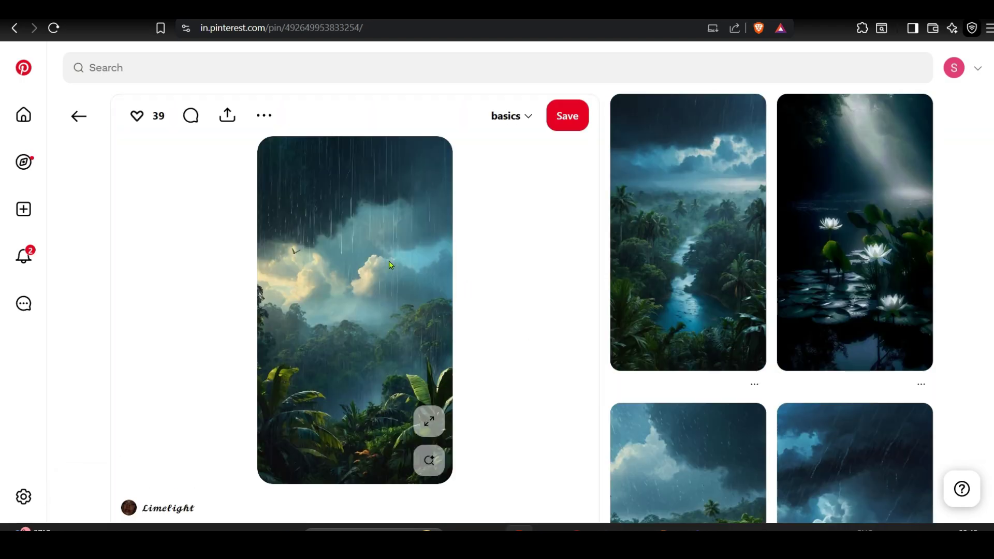
- Copy the rainy jungle picture and paste it in Figma in place of the whale background image
{"action": "right_click", "coordinate": [387, 259]}
{"action": "left_click", "coordinate": [414, 310]}
{"action": "key", "text": "alt+Tab"}
{"action": "key", "text": "ctrl+v"}
{"action": "scroll", "coordinate": [646, 302], "scroll_direction": "down", "scroll_amount": 1}
{"action": "scroll", "coordinate": [646, 303], "scroll_direction": "up", "scroll_amount": 3}
{"action": "scroll", "coordinate": [647, 302], "scroll_direction": "up", "scroll_amount": 1}
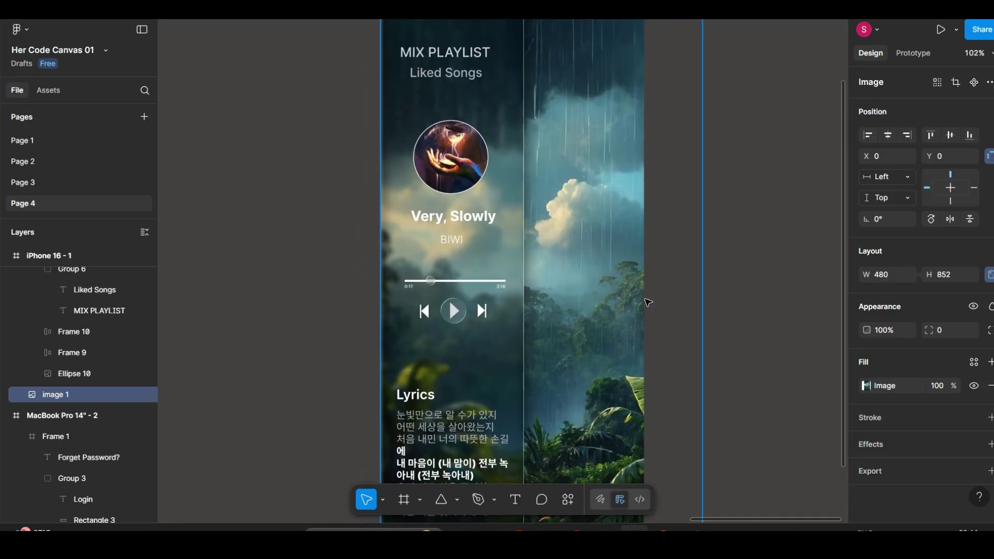
- Preview the finished music player screen in presentation view and return to the canvas
{"action": "scroll", "coordinate": [649, 302], "scroll_direction": "down", "scroll_amount": 2}
{"action": "left_click", "coordinate": [749, 84]}
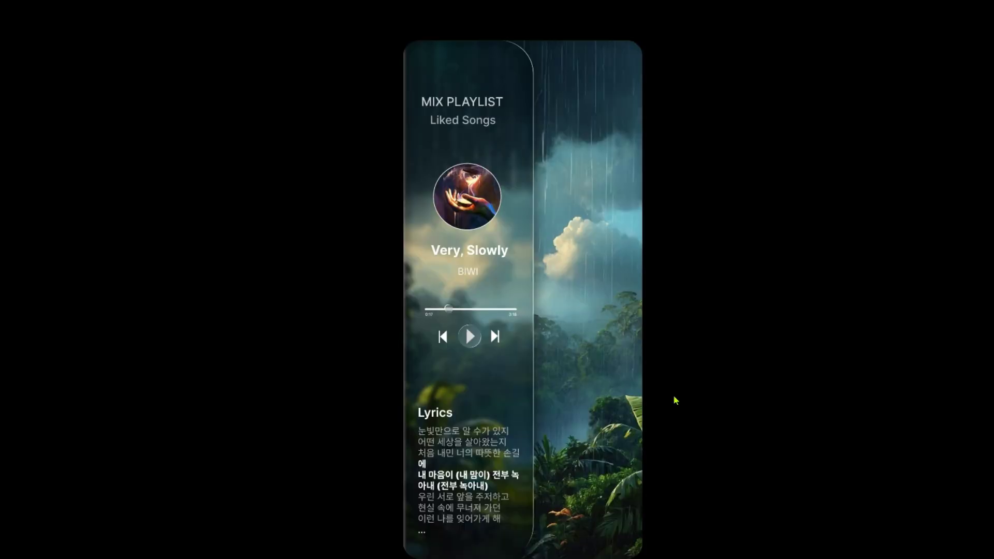
{"action": "left_click", "coordinate": [611, 1]}
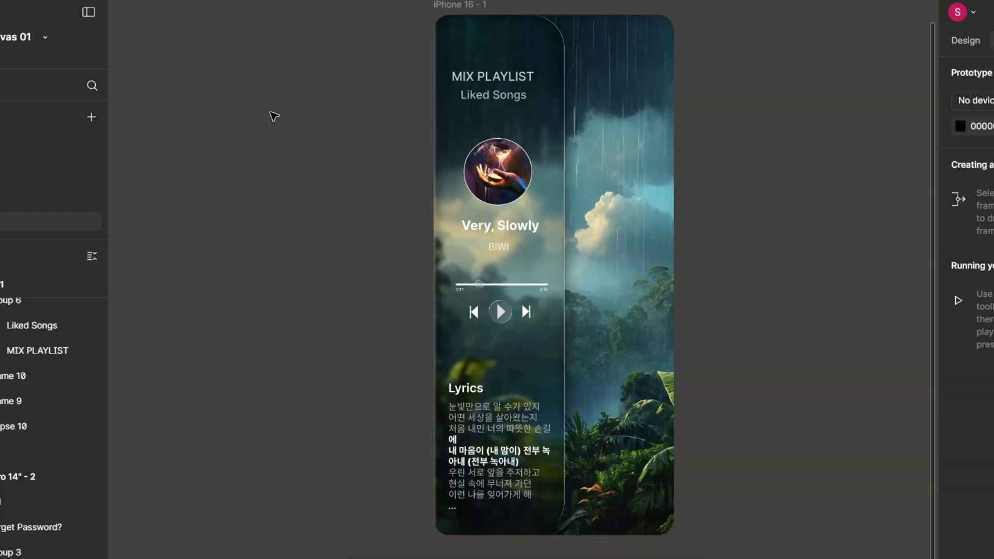
- Examine the three existing playlist frames, the yellow login frame and the phone mockup in Frame 13
{"action": "scroll", "coordinate": [395, 335], "scroll_direction": "down", "scroll_amount": 3, "text": "ctrl"}
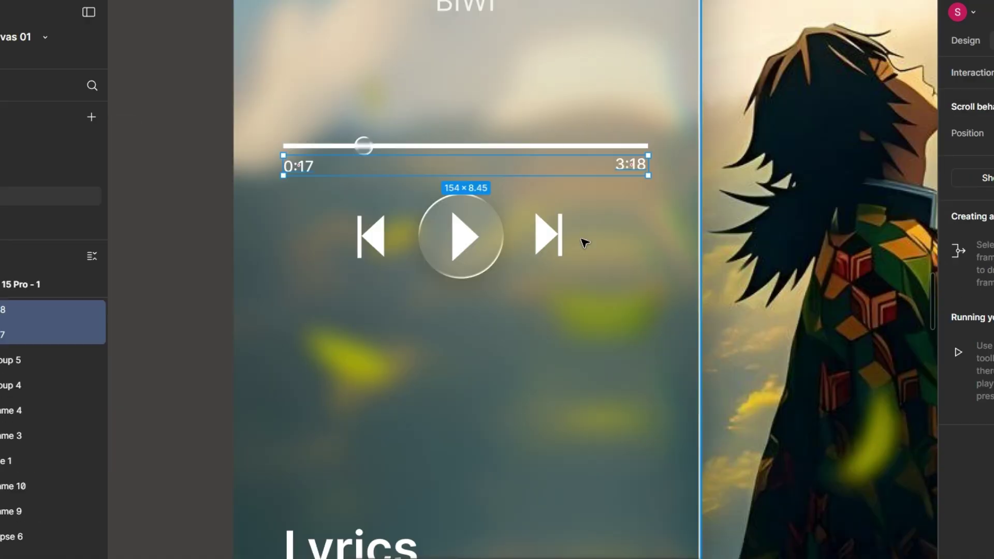
{"action": "scroll", "coordinate": [581, 238], "scroll_direction": "down", "scroll_amount": 3, "text": "ctrl"}
{"action": "left_click", "coordinate": [759, 400]}
{"action": "scroll", "coordinate": [759, 400], "scroll_direction": "up", "scroll_amount": 10, "text": "ctrl"}
{"action": "scroll", "coordinate": [758, 400], "scroll_direction": "down", "scroll_amount": 5, "text": "ctrl"}
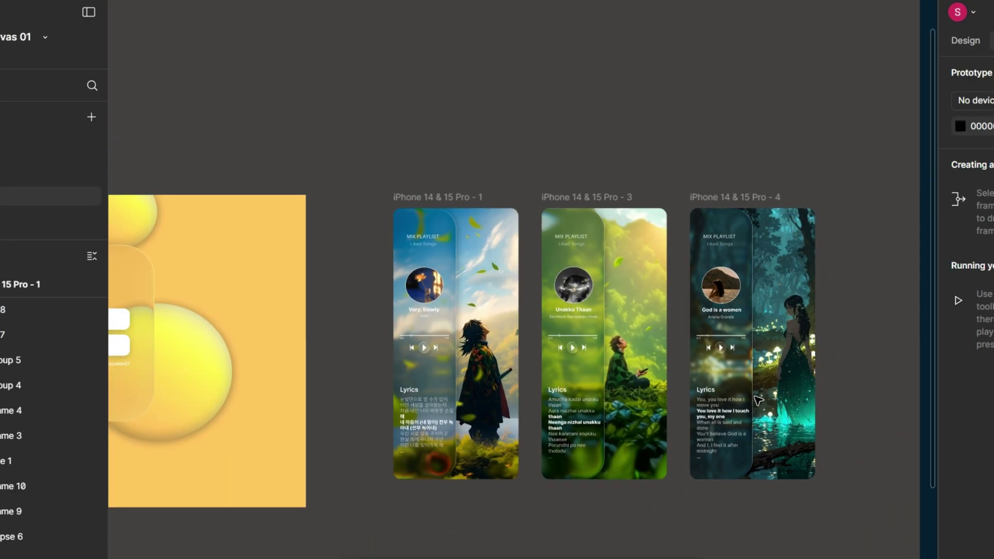
{"action": "scroll", "coordinate": [758, 400], "scroll_direction": "up", "scroll_amount": 5, "text": "ctrl"}
{"action": "scroll", "coordinate": [875, 309], "scroll_direction": "down", "scroll_amount": 6, "text": "ctrl"}
{"action": "scroll", "coordinate": [874, 309], "scroll_direction": "left", "scroll_amount": 10}
{"action": "scroll", "coordinate": [875, 309], "scroll_direction": "down", "scroll_amount": 3, "text": "ctrl"}
{"action": "scroll", "coordinate": [875, 309], "scroll_direction": "right", "scroll_amount": 5}
{"action": "scroll", "coordinate": [874, 309], "scroll_direction": "down", "scroll_amount": 2, "text": "ctrl"}
{"action": "scroll", "coordinate": [874, 309], "scroll_direction": "right", "scroll_amount": 8}
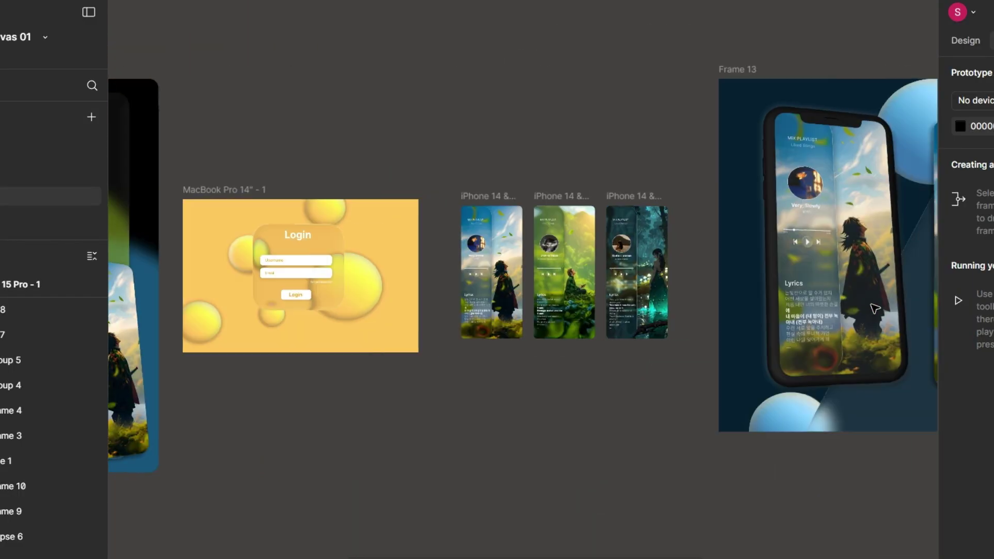